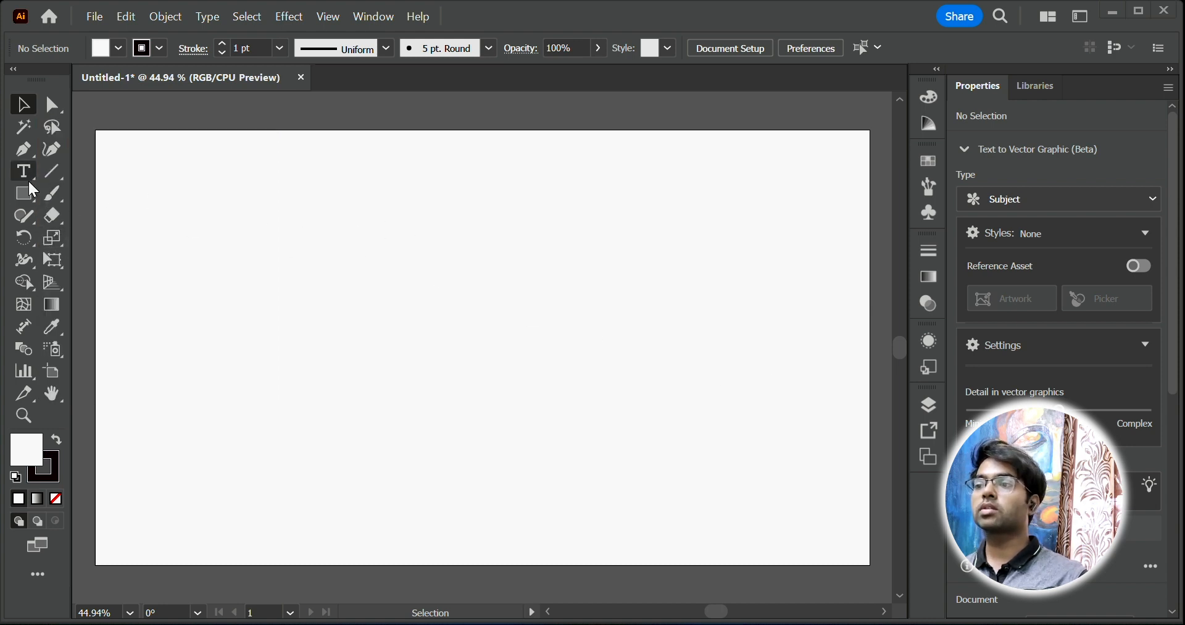
Step: Draw a rectangle about 642 px wide and 250 px high in the upper part of the artboard
left_click(24, 193)
mouse_move(235, 170)
left_mouse_down()
mouse_move(568, 320)
mouse_move(626, 323)
left_mouse_up()
left_click(27, 111)
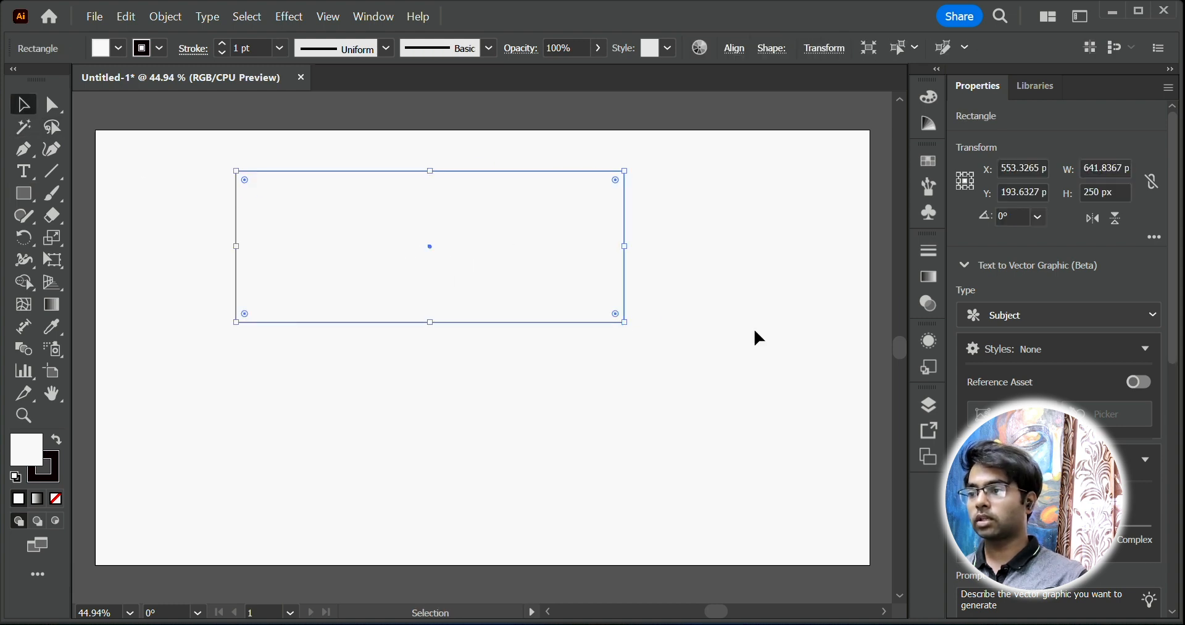
Step: Change the rectangle's fill colour to a vivid blue-violet
double_click(28, 454)
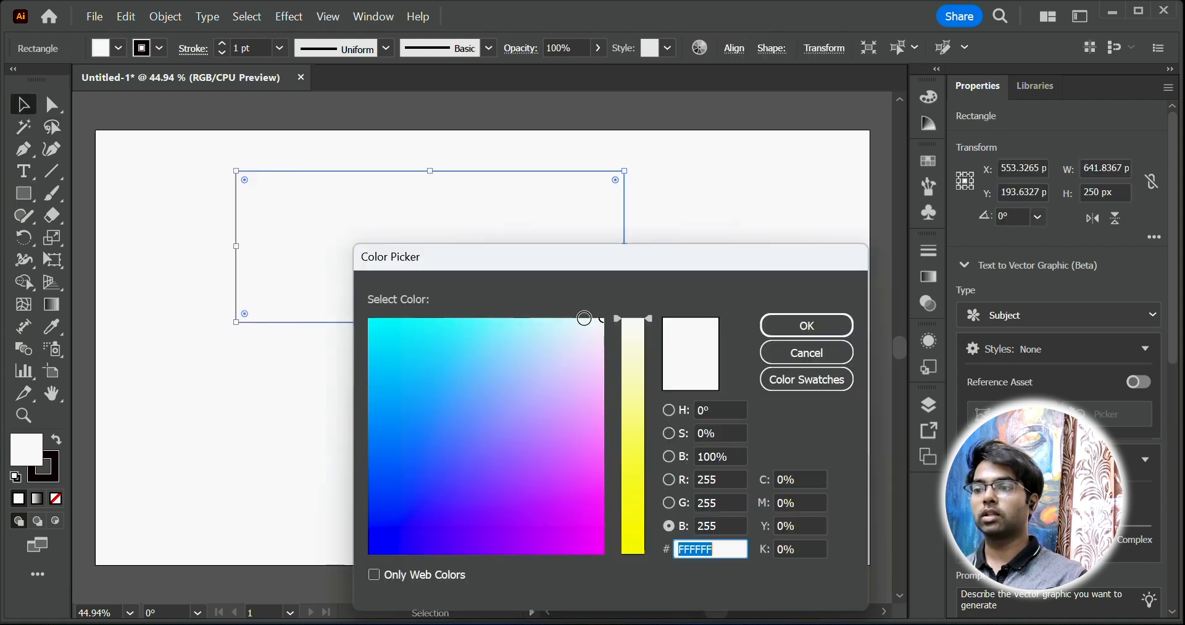
left_click_drag(611, 265, 445, 130)
left_click_drag(352, 349, 284, 378)
left_click(658, 188)
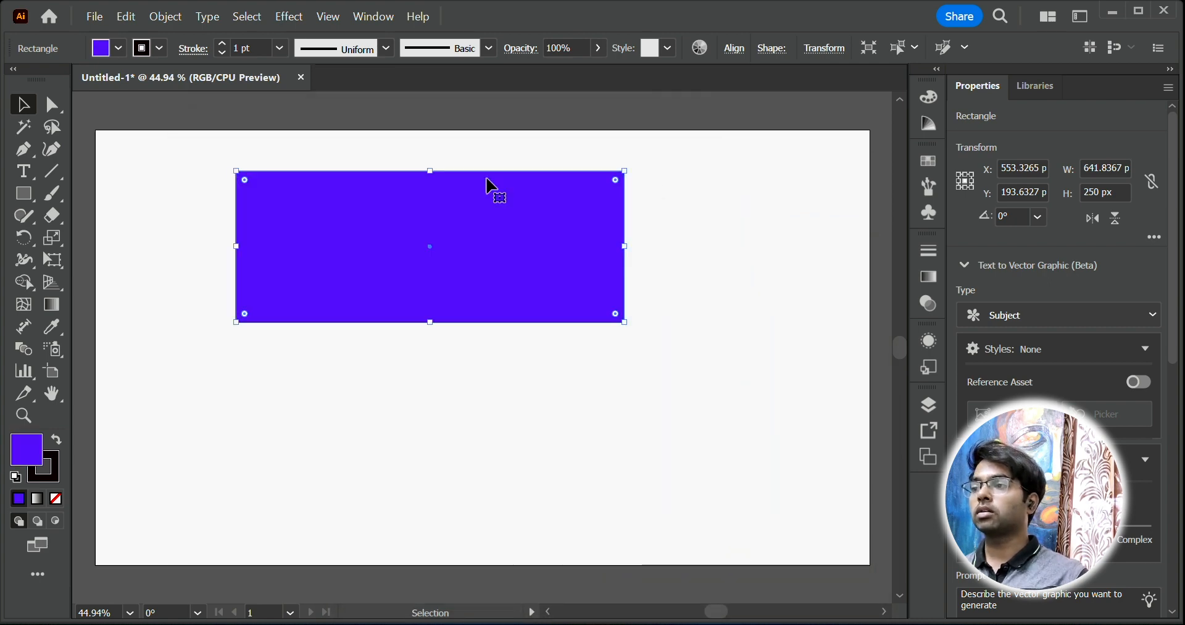
Step: Move the blue rectangle slightly up and to the right, centred at about X 577, Y 158 px, and deselect it
left_click(427, 401)
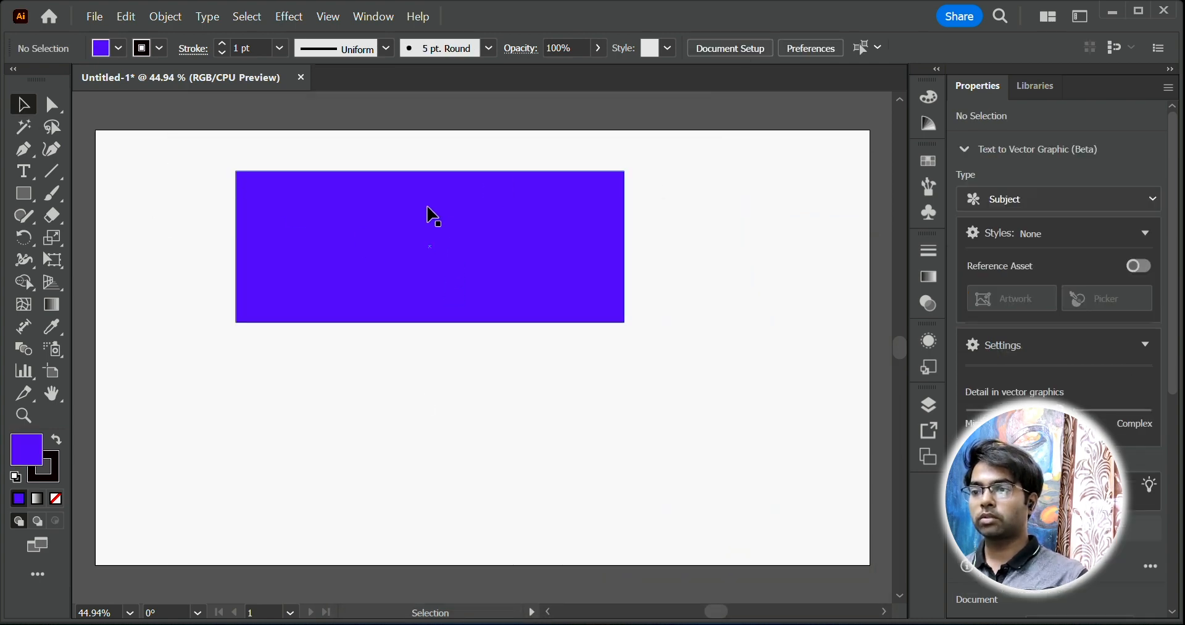
left_click_drag(413, 242, 443, 240)
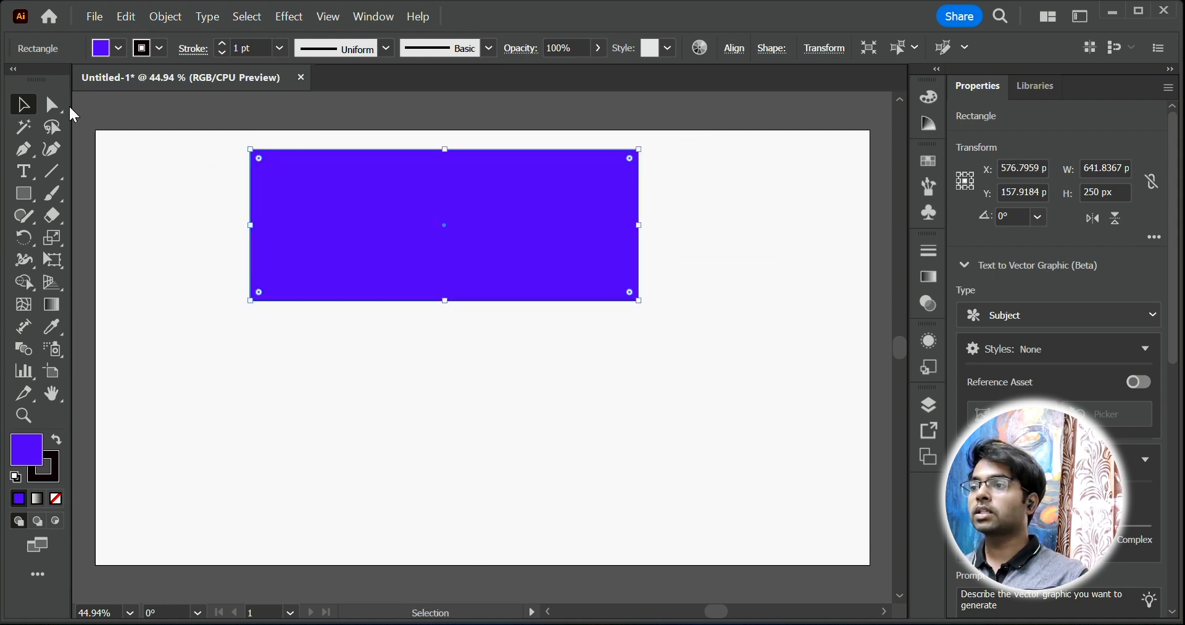
key("ctrl+shift+a")
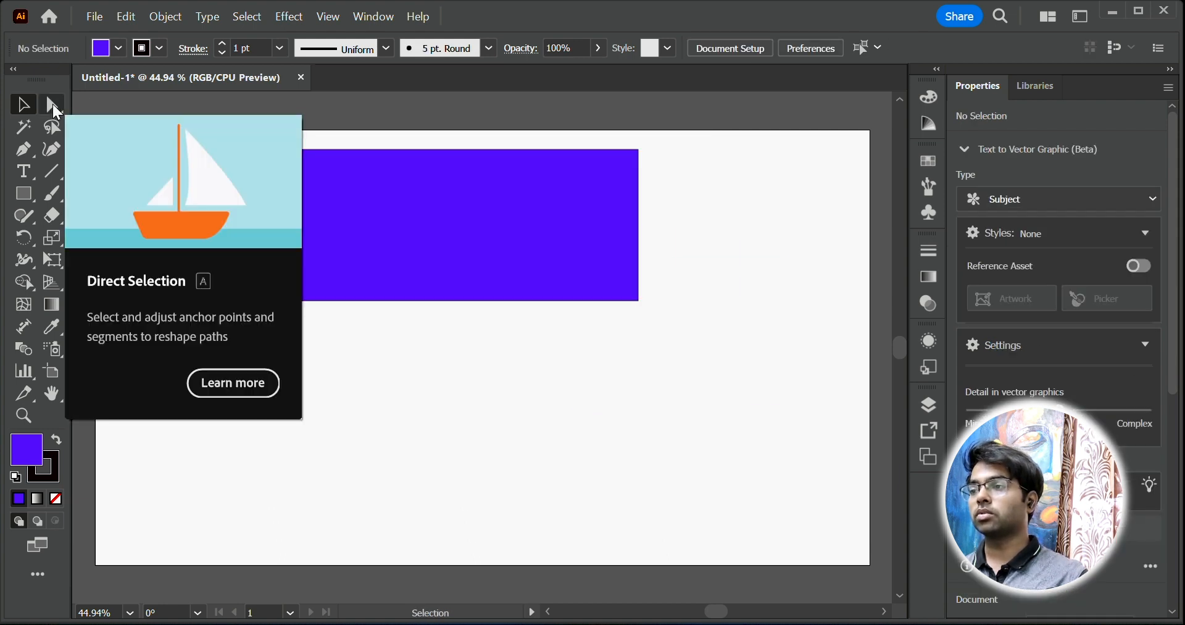
Step: Select only the rectangle's upper-left corner anchor point with the Direct Selection tool
left_click(54, 107)
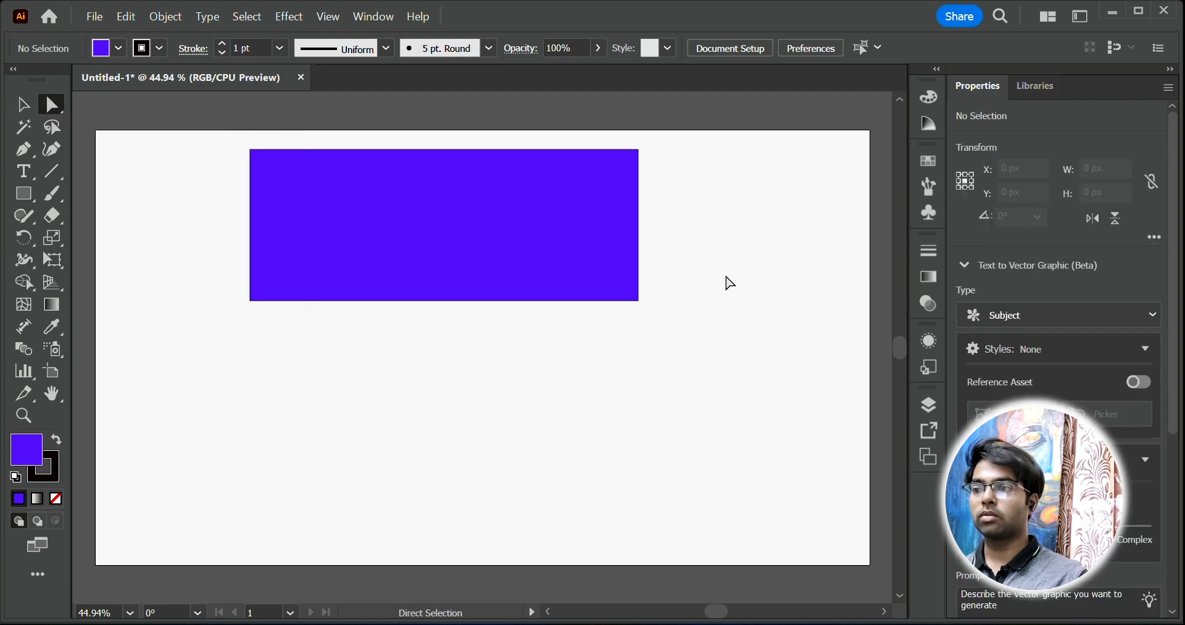
left_click(579, 214)
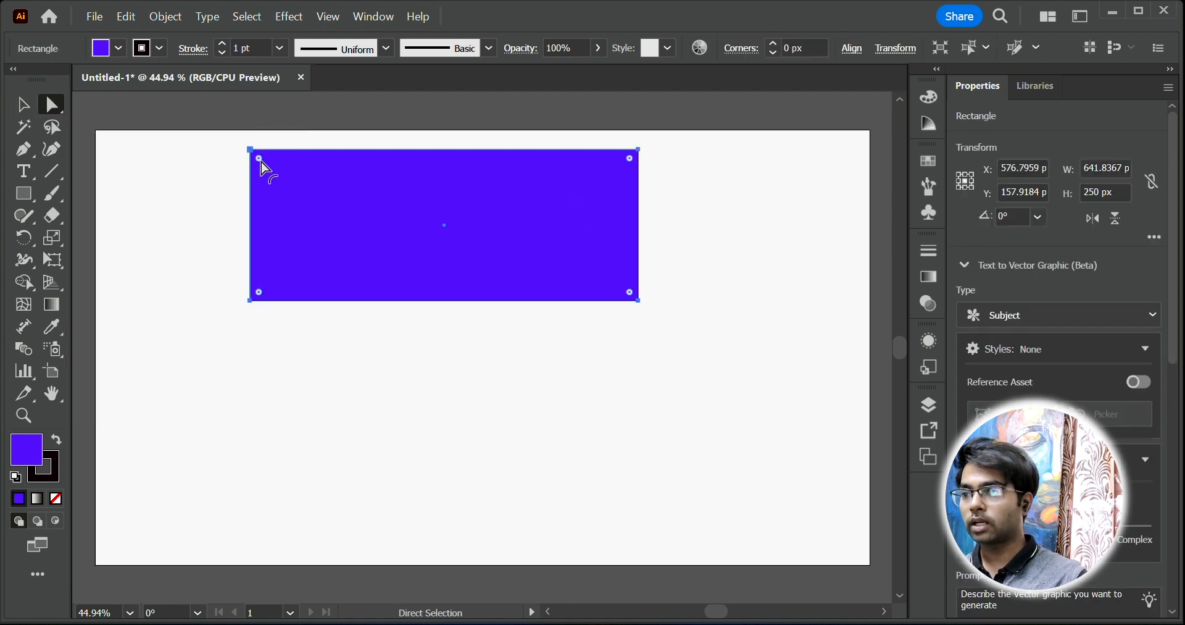
scroll(291, 173, "left", 6)
scroll(342, 161, "up", 3)
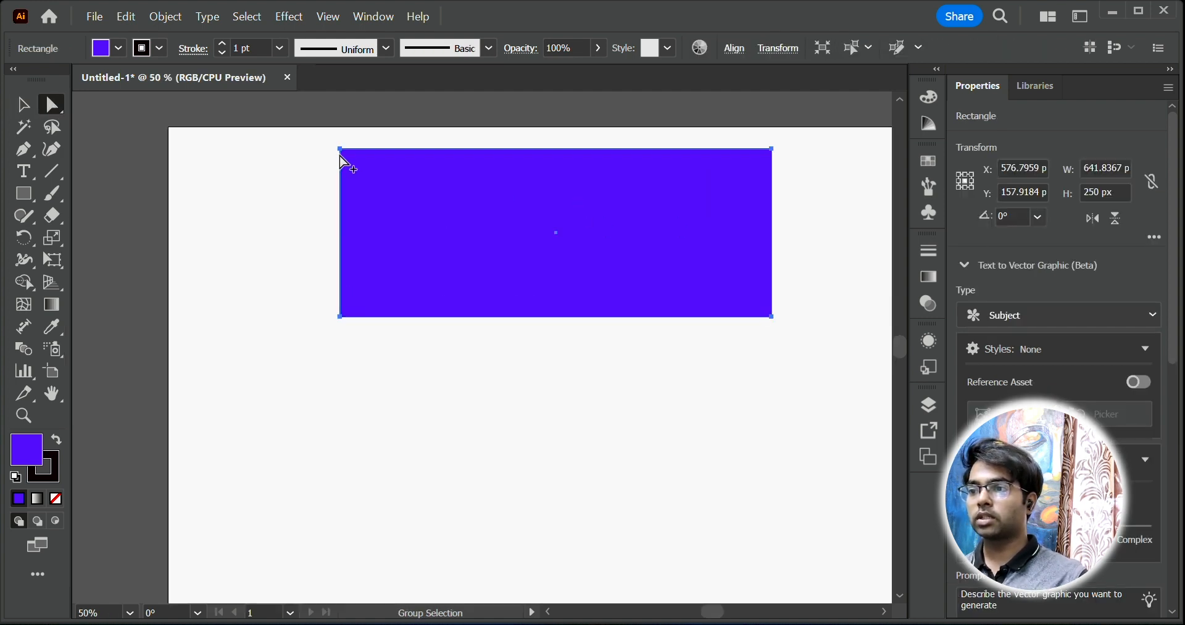
scroll(354, 153, "up", 3)
scroll(358, 223, "up", 3)
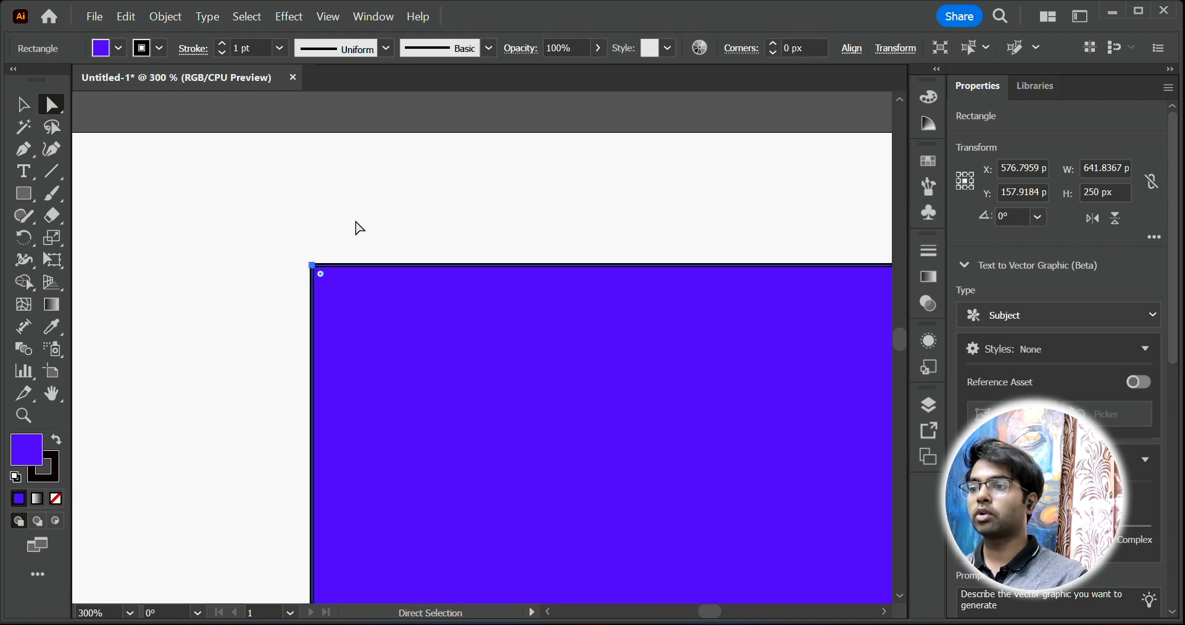
scroll(314, 240, "up", 2)
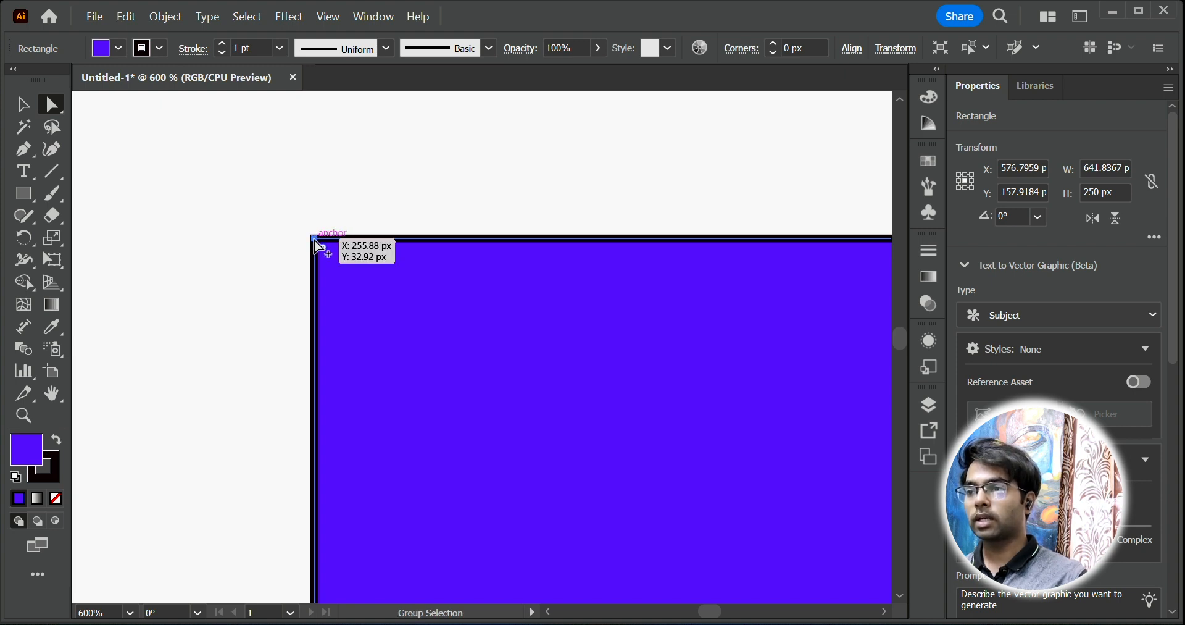
scroll(317, 247, "up", 3)
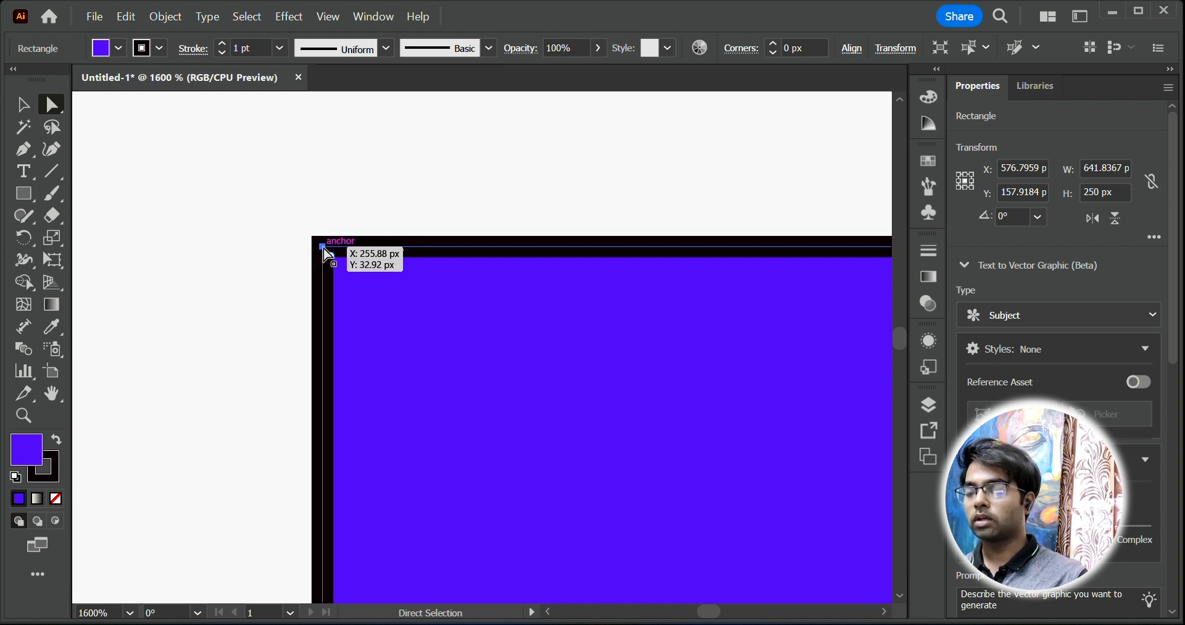
left_click(324, 248)
Step: Pull the rectangle's upper-right anchor point outward to about X 917, Y 12 px
scroll(328, 255, "down", 5)
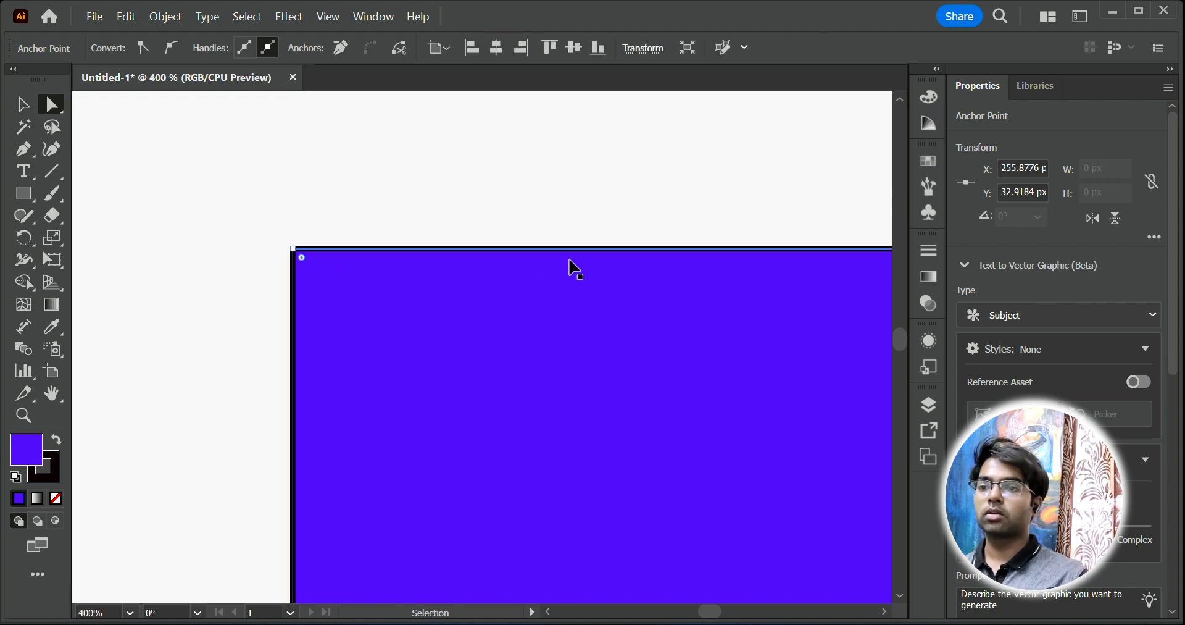
scroll(645, 273, "down", 4)
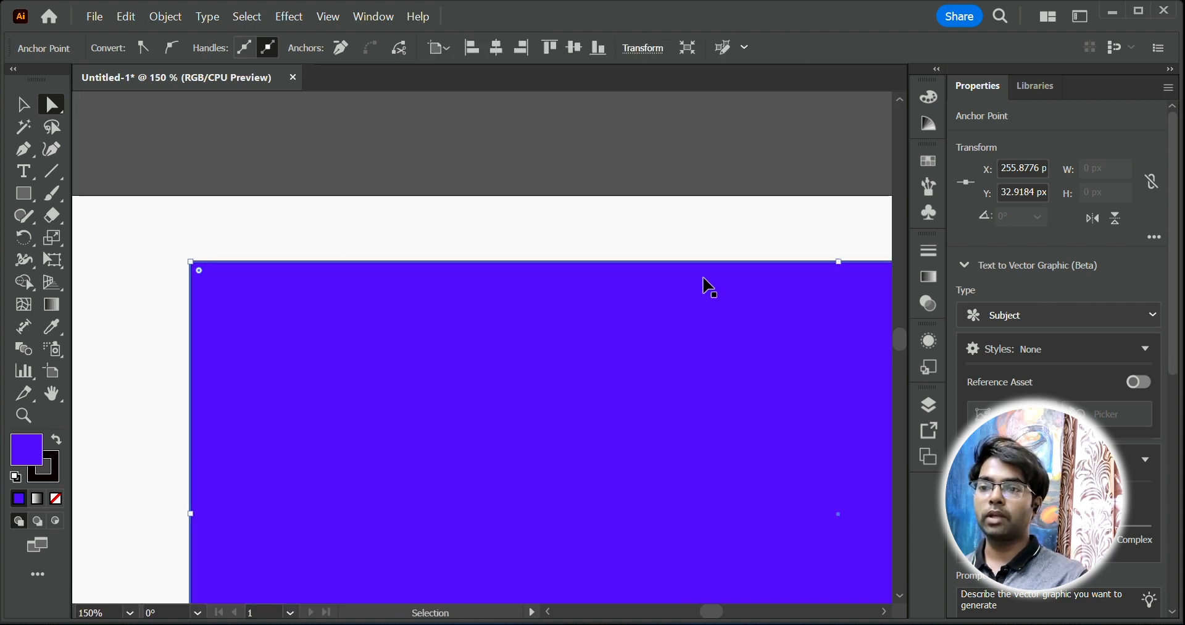
scroll(763, 287, "right", 3)
scroll(765, 280, "up", 3)
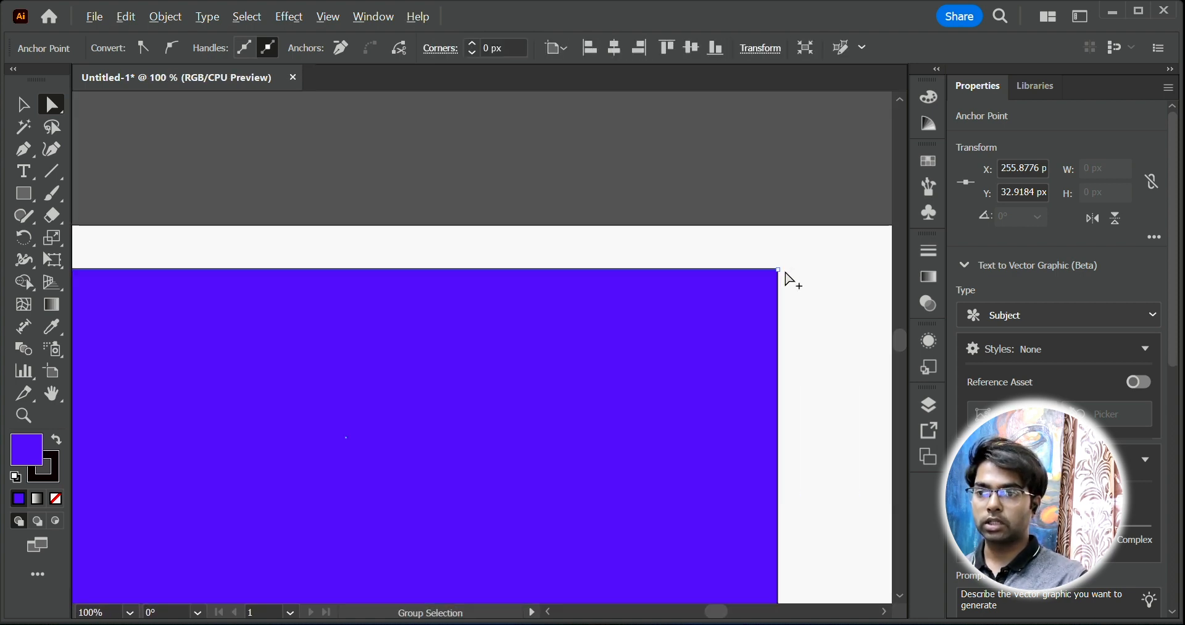
left_click(775, 271)
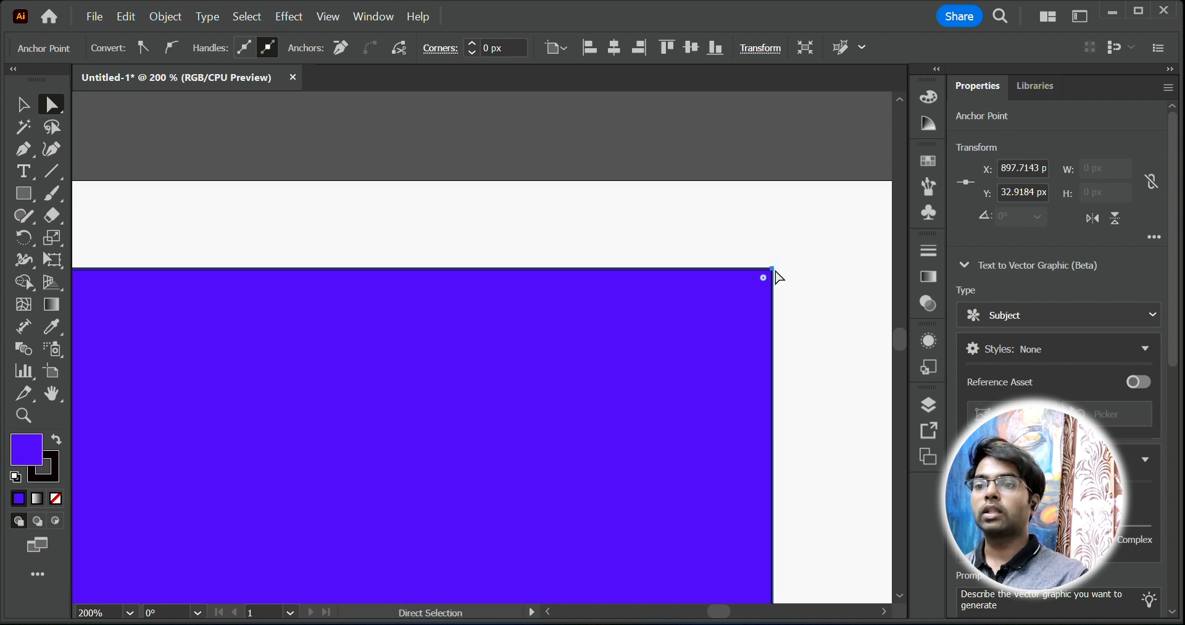
left_click_drag(774, 271, 824, 216)
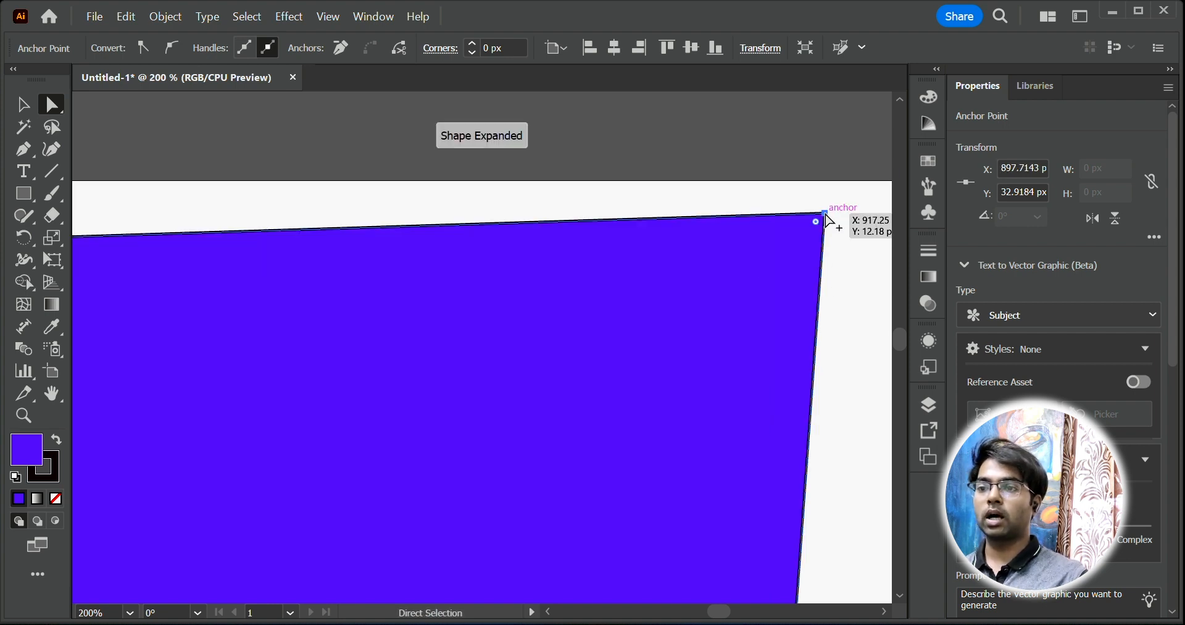
Step: Move the shape's lower-right anchor point down and inward to about X 540, Y 634 px
scroll(824, 217, "down", 8)
scroll(802, 231, "right", 3)
scroll(749, 236, "up", 3)
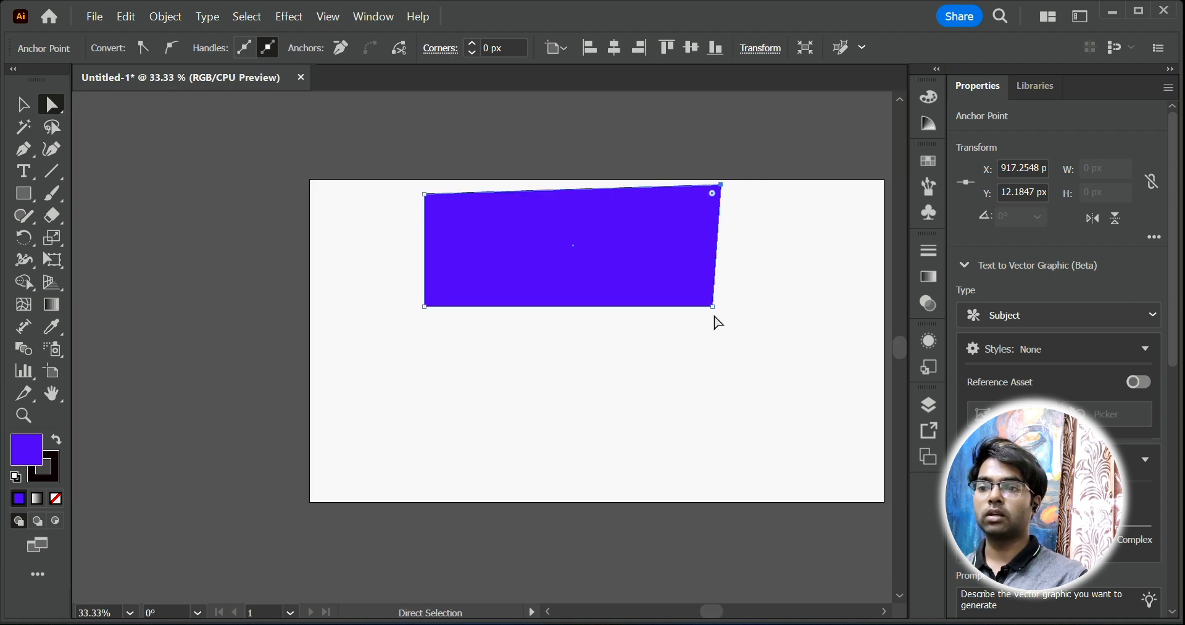
left_click_drag(718, 314, 551, 466)
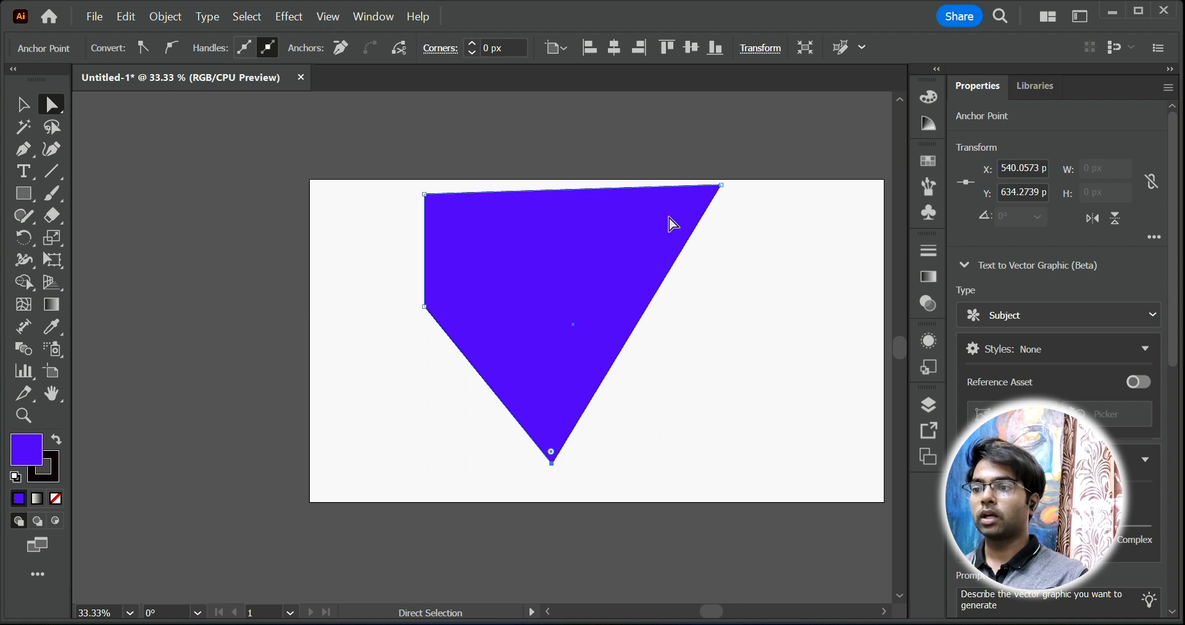
Step: Round all corners of the reshaped path to a radius of about 54 px and deselect it
left_click(460, 318)
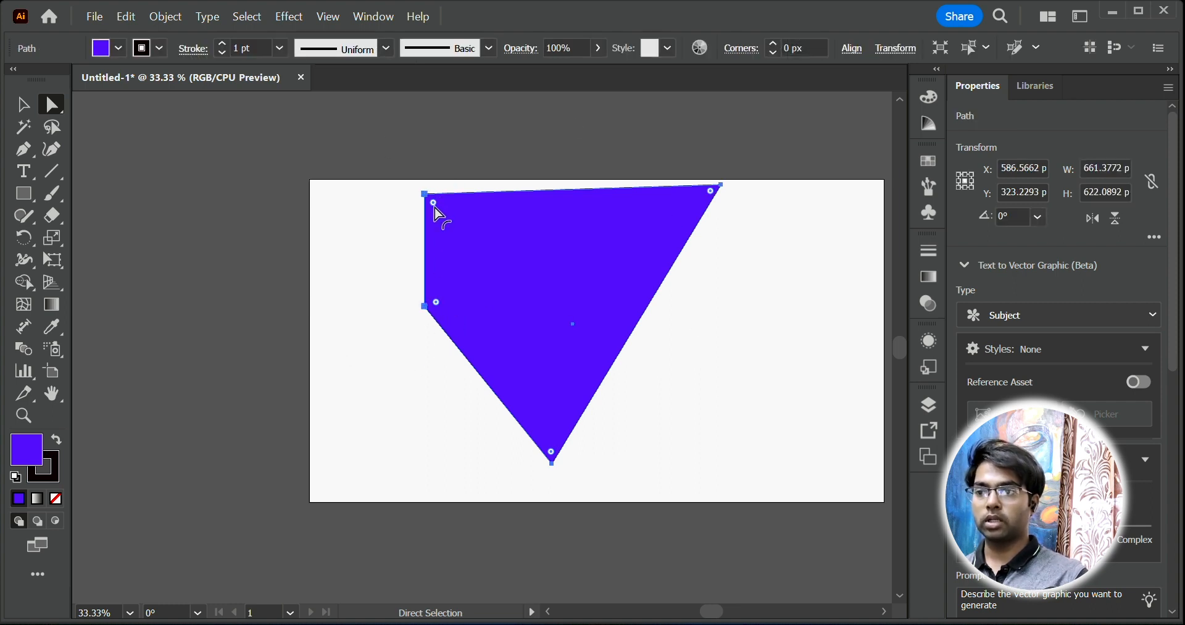
left_click_drag(434, 207, 547, 307)
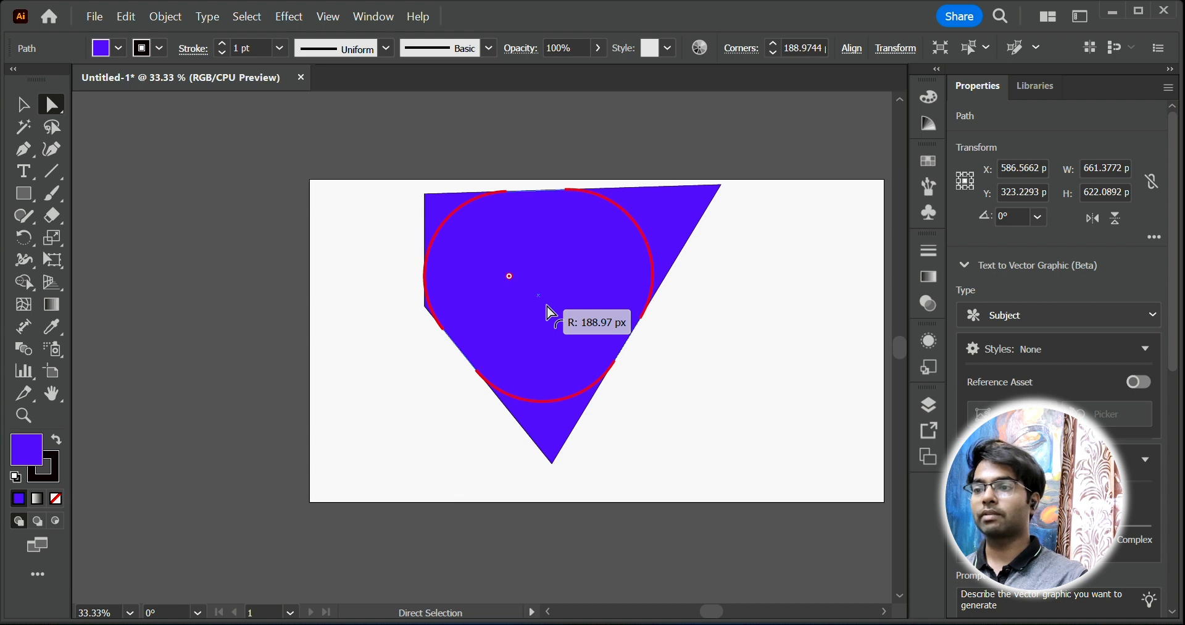
left_click_drag(551, 314, 427, 249)
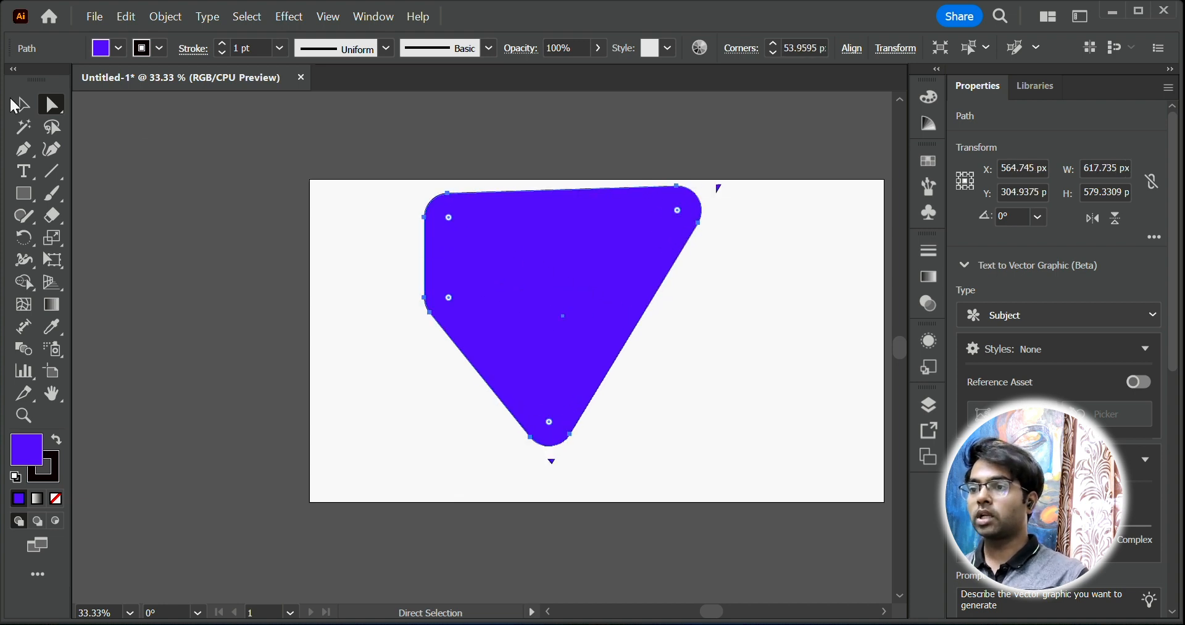
left_click(389, 252)
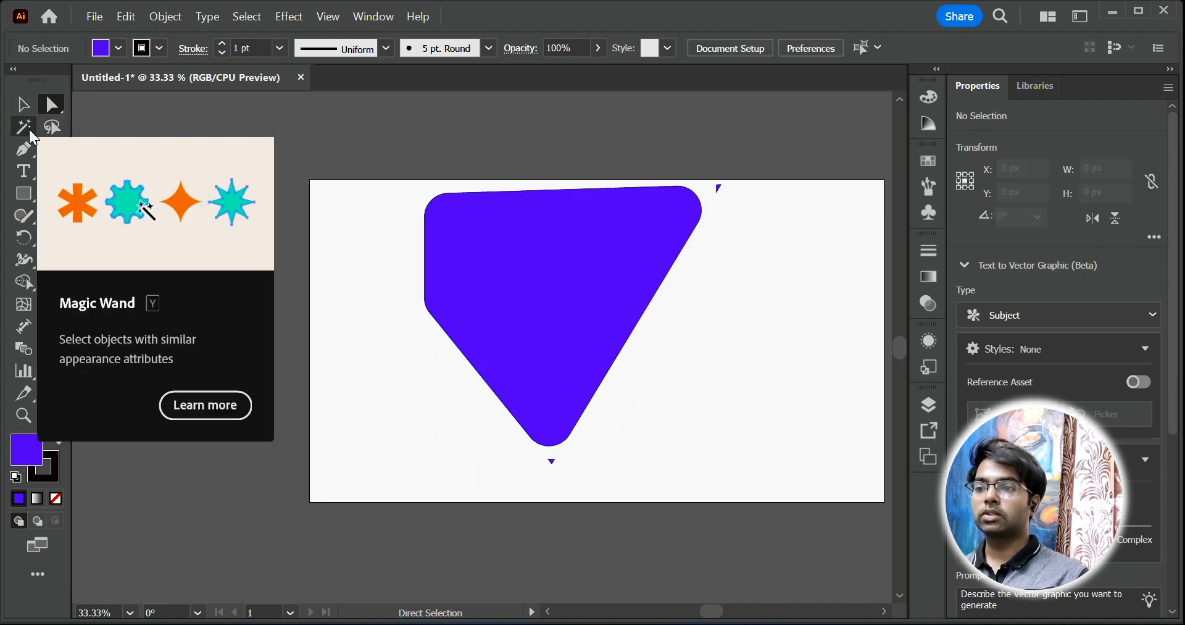
left_click(29, 128)
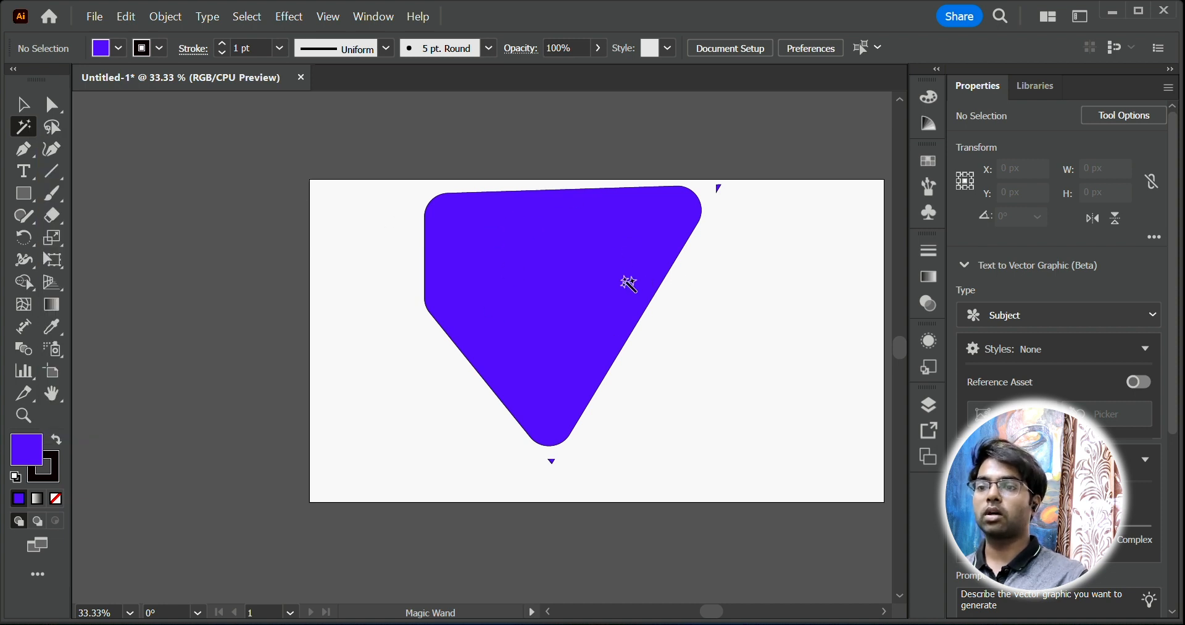
scroll(718, 298, "down", 2)
scroll(718, 300, "right", 3)
scroll(685, 289, "up", 2)
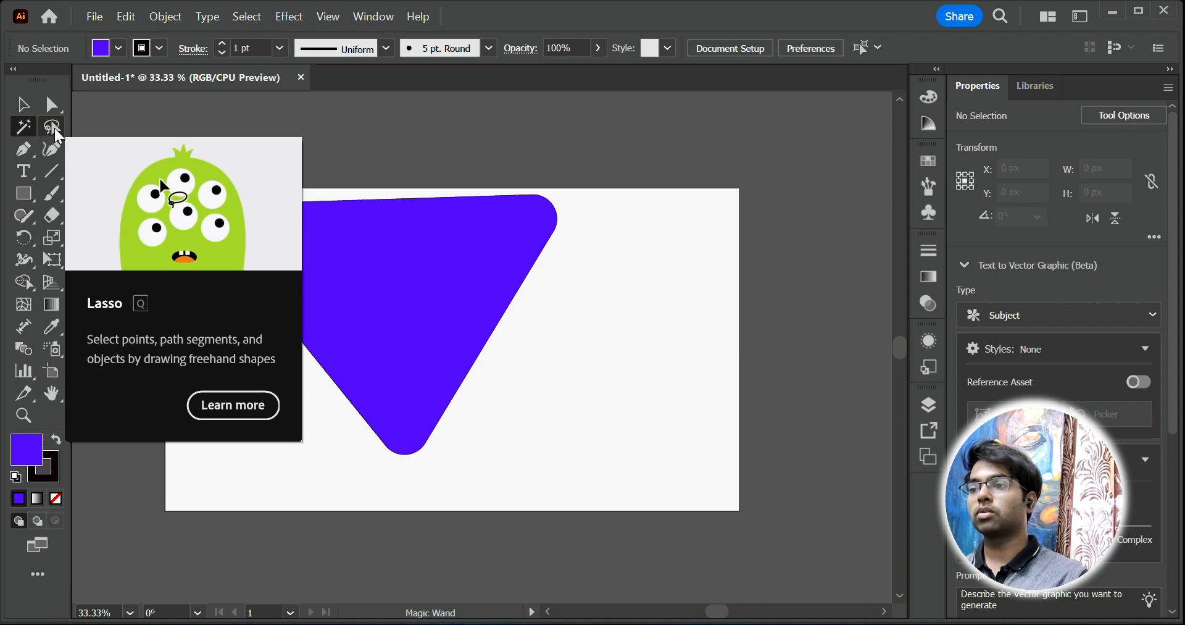
Step: Select the rounded blue shape by lassoing its upper-right corner, and return to the Selection tool
left_click(55, 130)
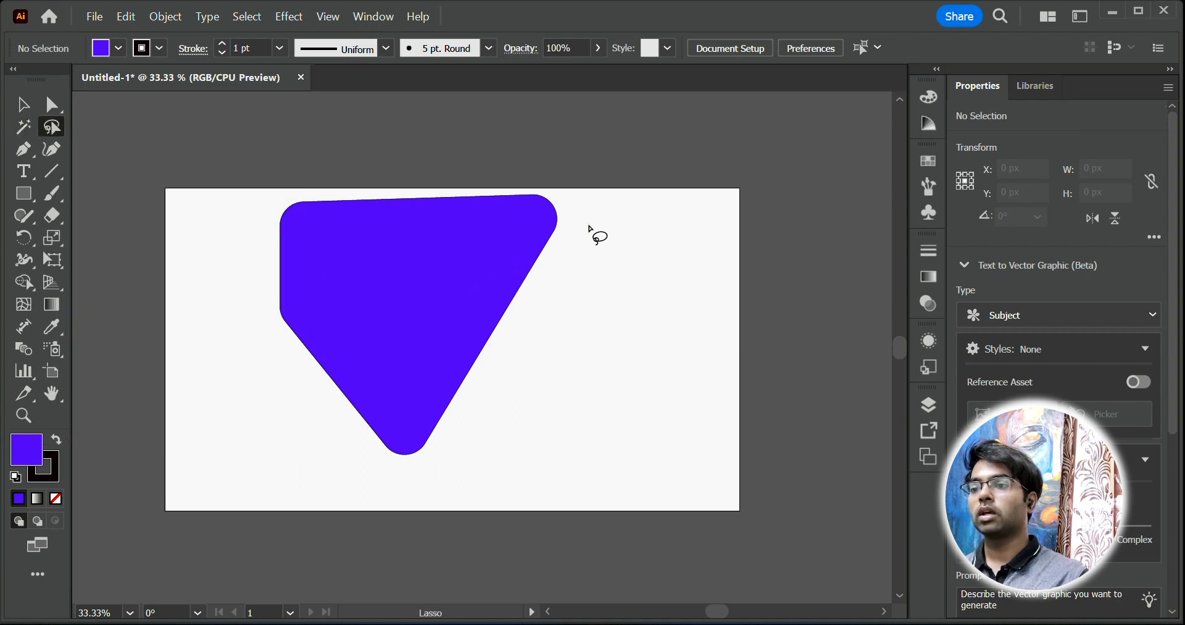
mouse_move(580, 223)
left_mouse_down()
mouse_move(579, 341)
mouse_move(519, 463)
mouse_move(413, 506)
mouse_move(261, 437)
mouse_move(206, 271)
mouse_move(269, 179)
mouse_move(436, 167)
mouse_move(601, 193)
mouse_move(580, 247)
left_mouse_up()
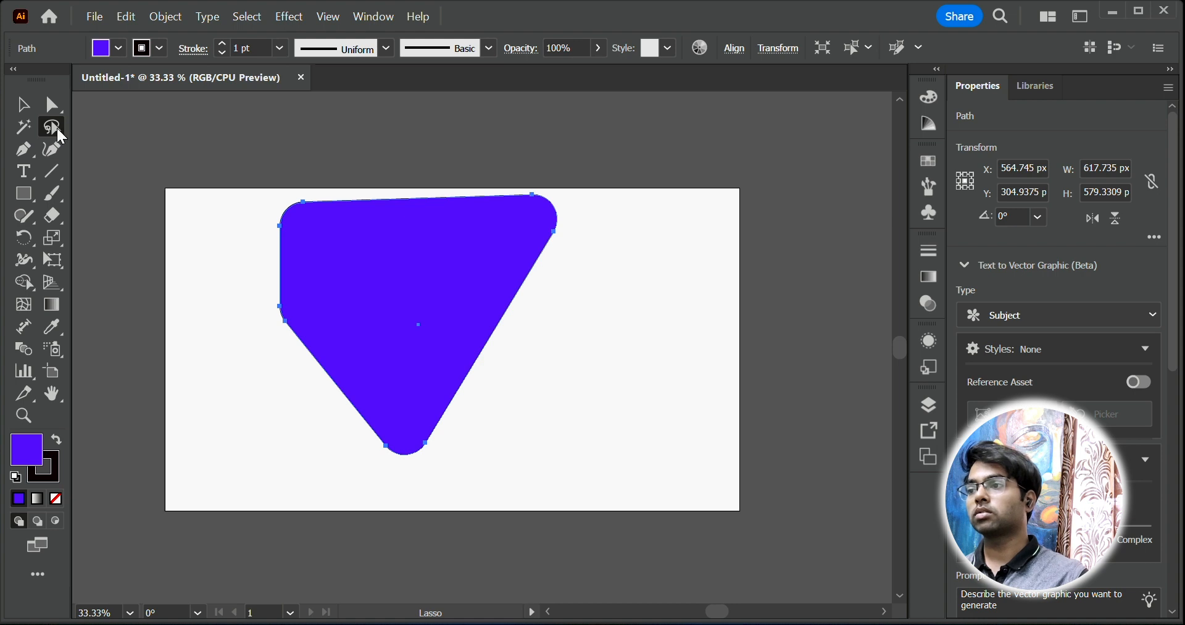
left_click(22, 104)
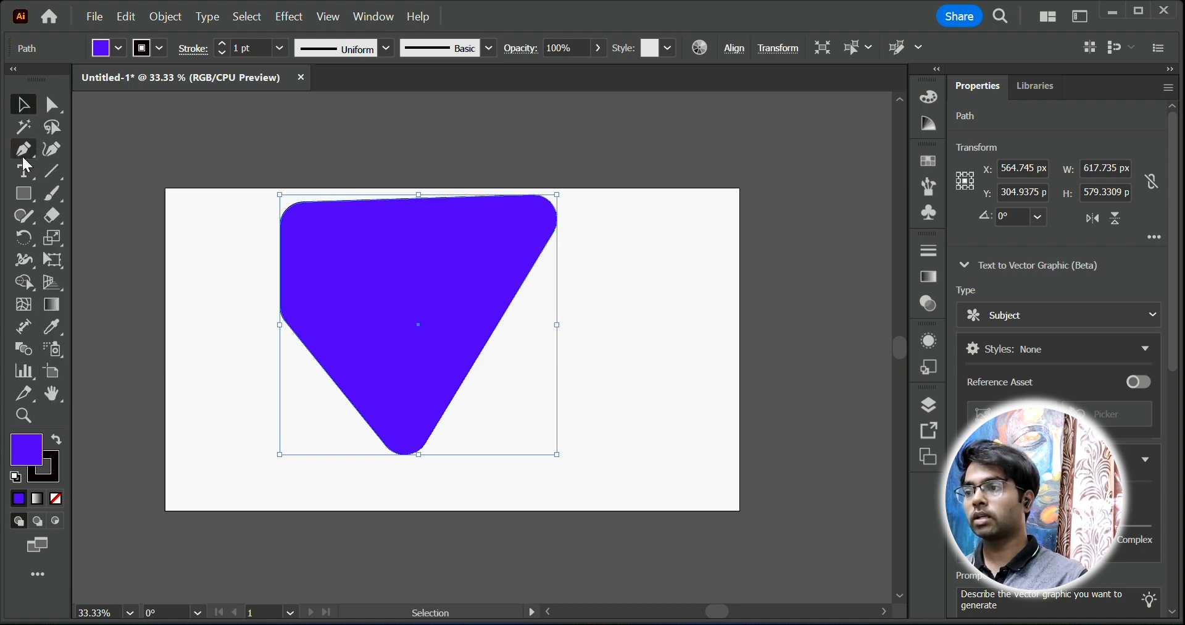
Step: Start a five-point Pen path beside the rounded shape, from about X 1074, Y 76 px around to about X 994, Y 106 px
left_click(24, 151)
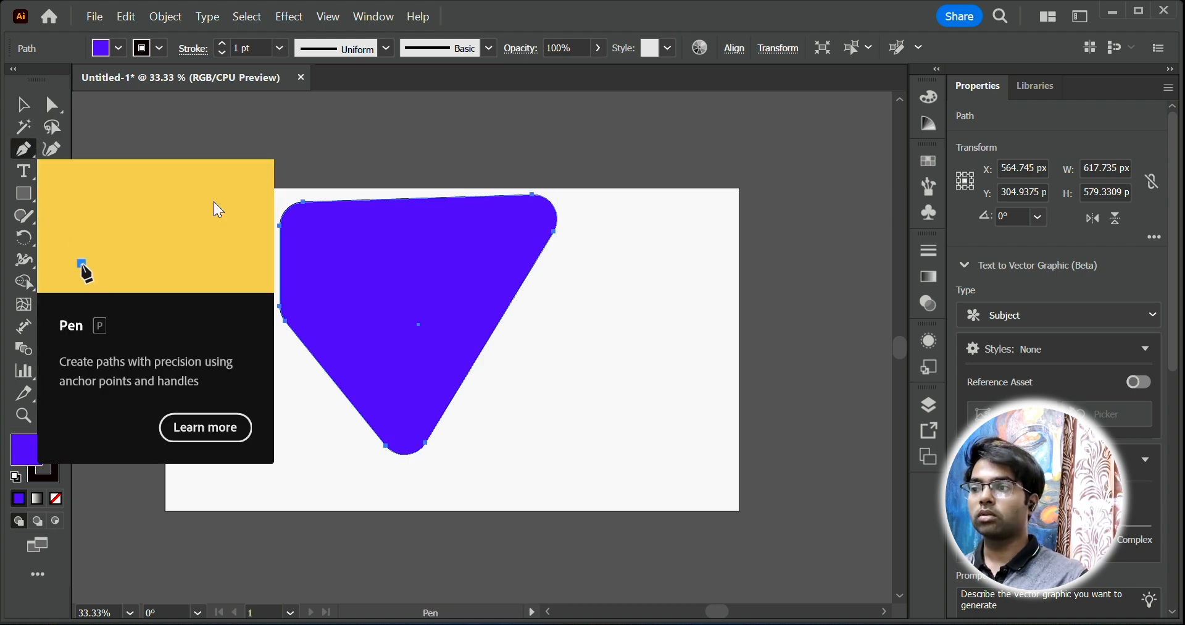
scroll(618, 324, "down", 3)
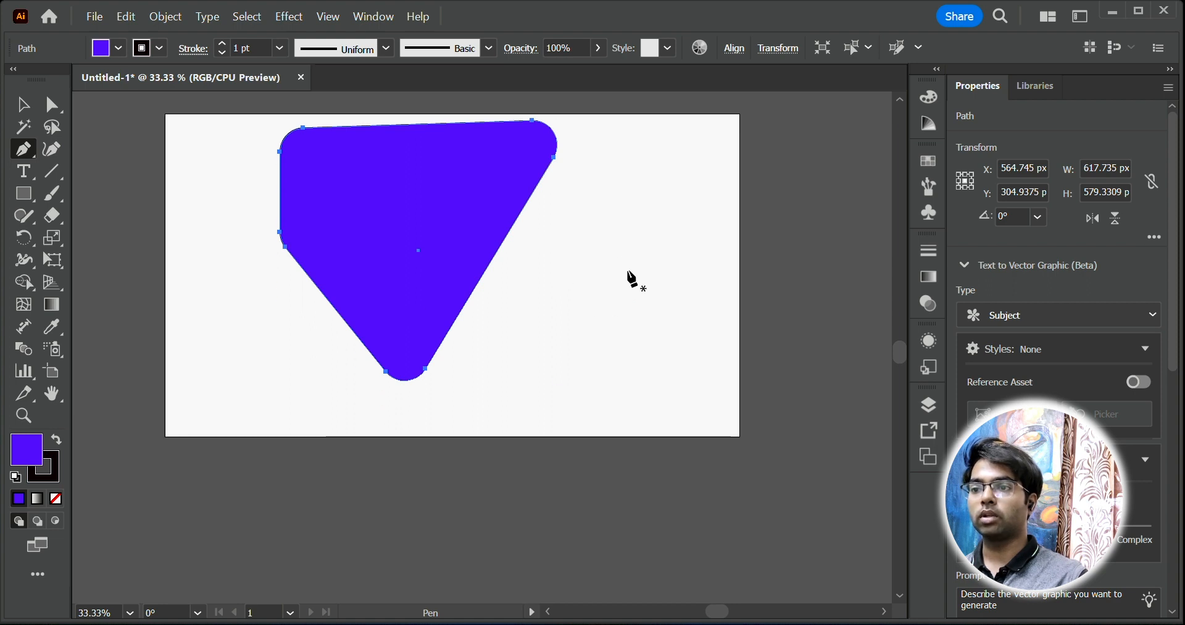
left_click(647, 147)
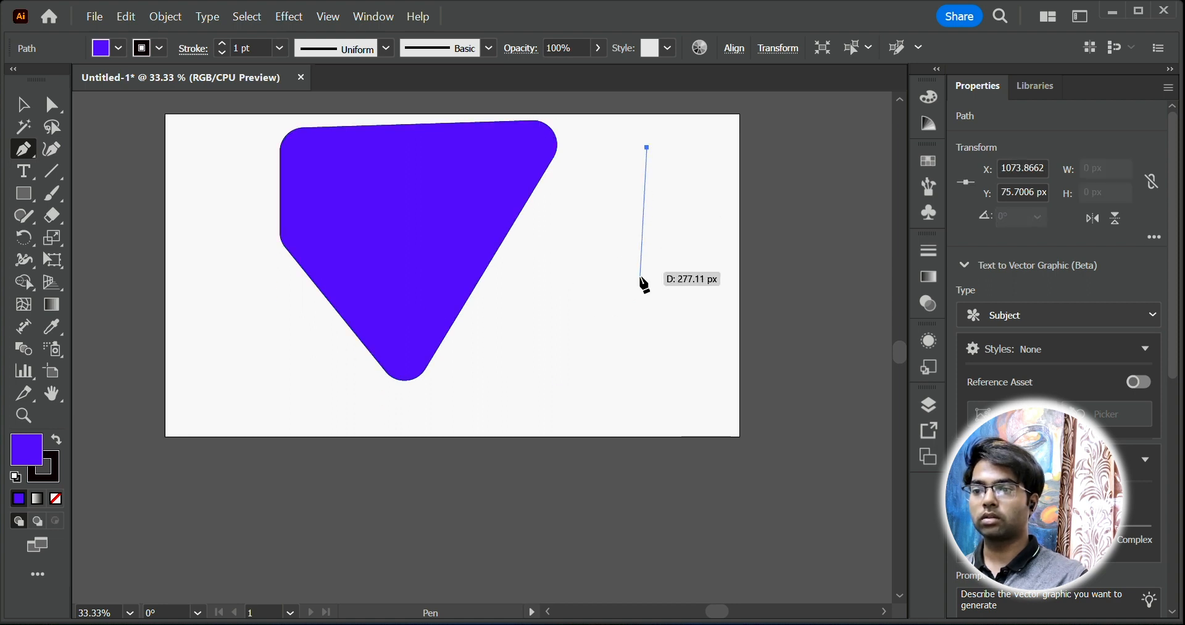
left_click(652, 368)
left_click(472, 368)
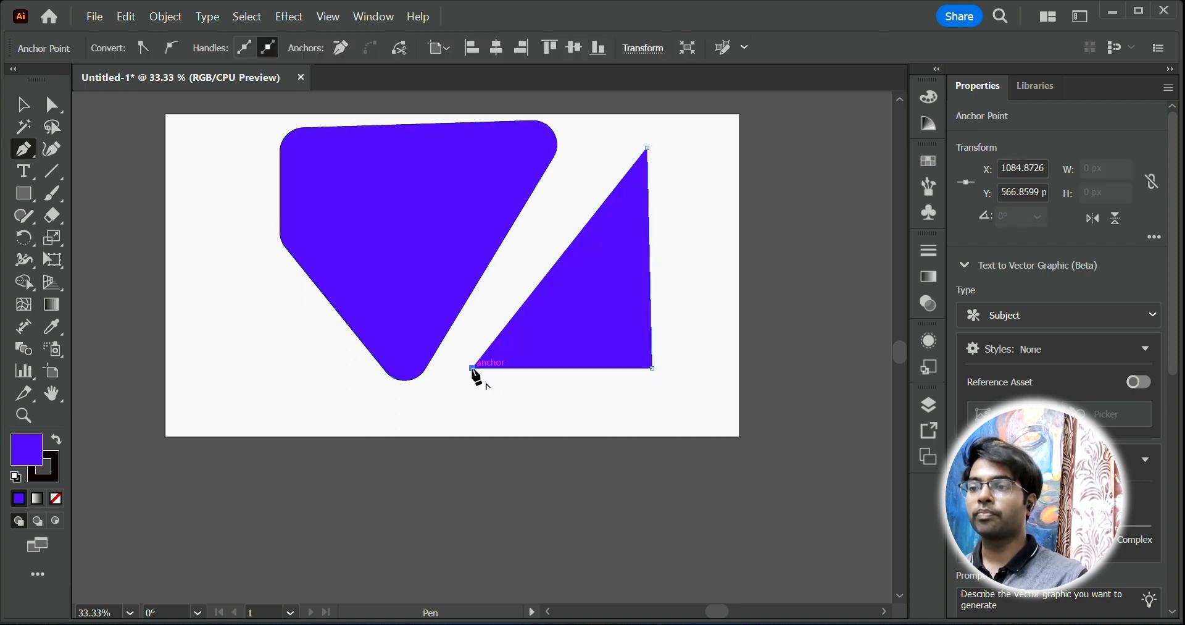
left_click(520, 258)
left_click(610, 161)
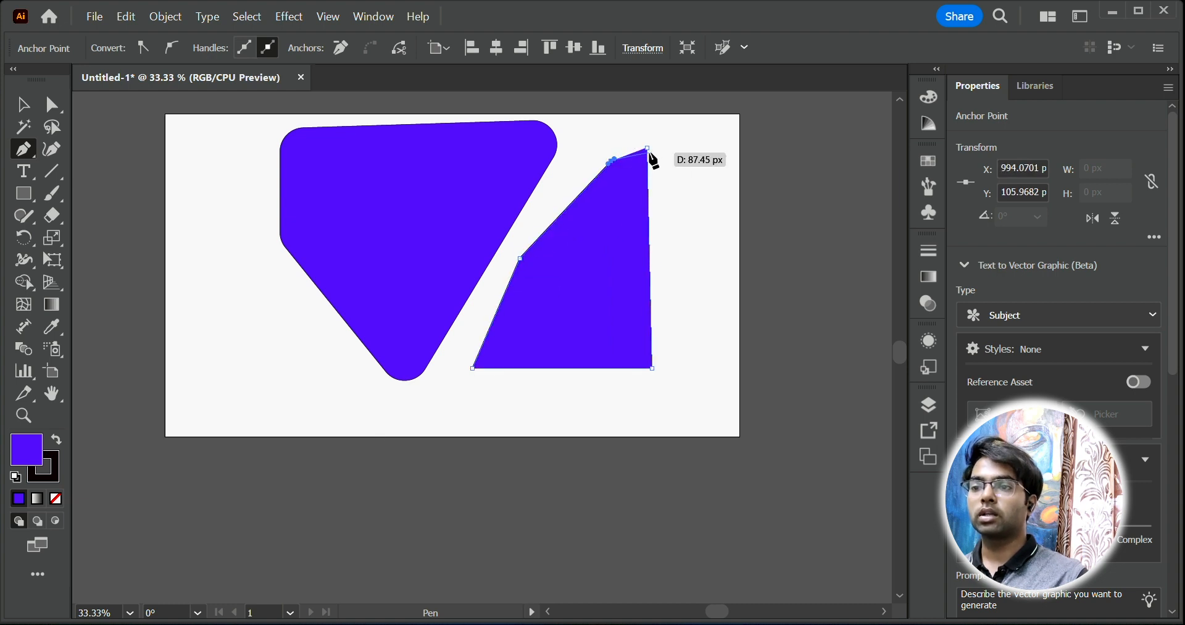
Step: Extend the Pen path with a curved segment to about X 1225, Y 305 px, leave it open and deselect it
left_click(714, 249)
left_click_drag(715, 249, 628, 369)
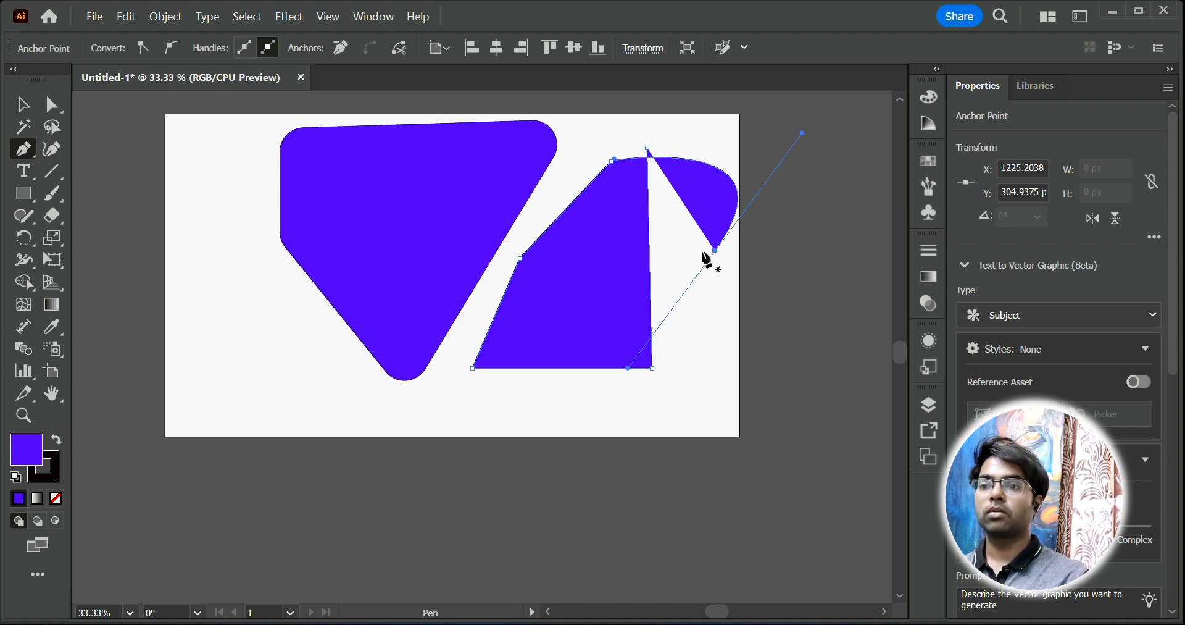
key("v")
scroll(742, 238, "up", 2)
left_click(683, 206)
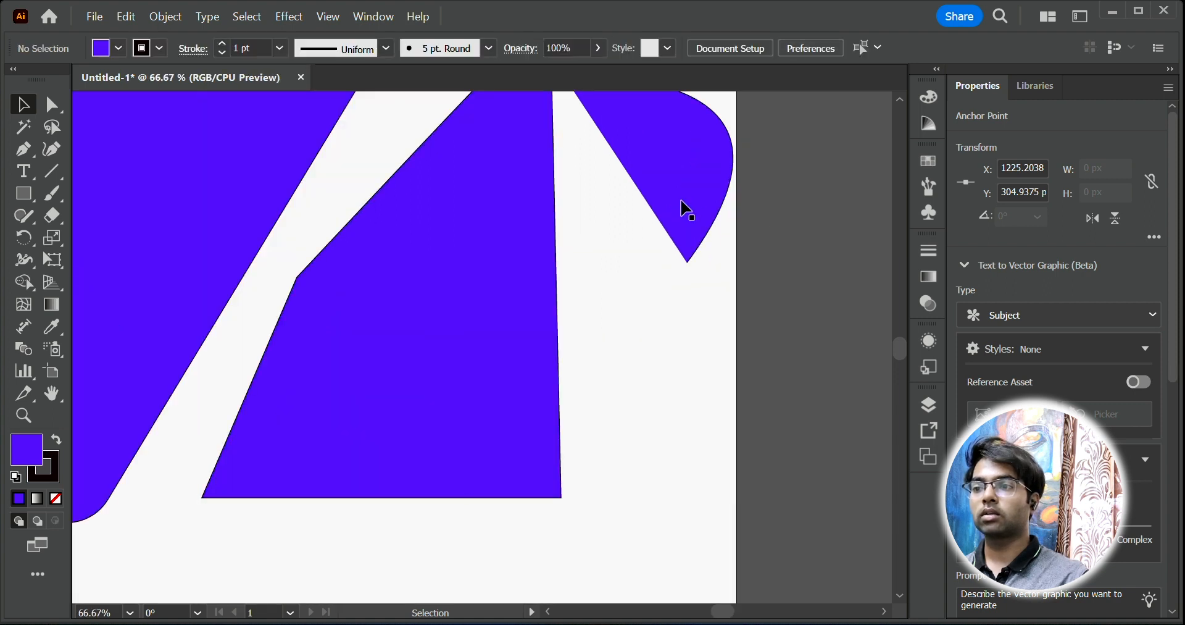
Step: Try reshaping the open path's curved end by swinging the direction handle of its end anchor inward across the path
scroll(700, 211, "down", 3)
scroll(699, 211, "down", 1)
mouse_move(581, 253)
left_mouse_down()
mouse_move(611, 238)
mouse_move(569, 270)
left_mouse_up()
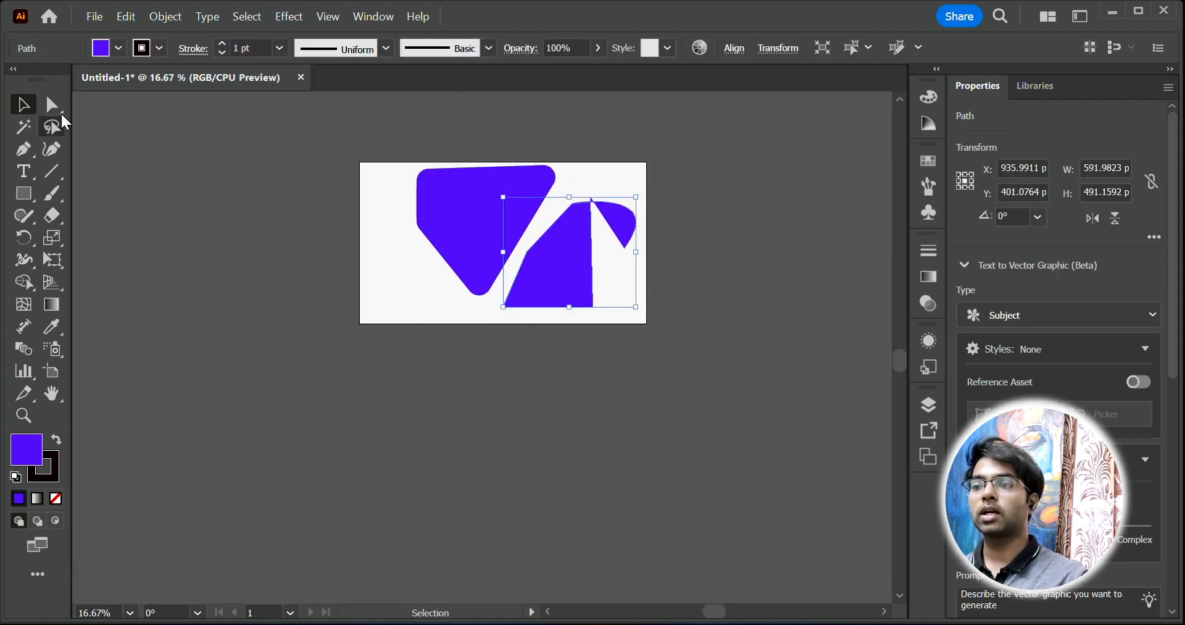
left_click(52, 105)
scroll(633, 251, "up", 4)
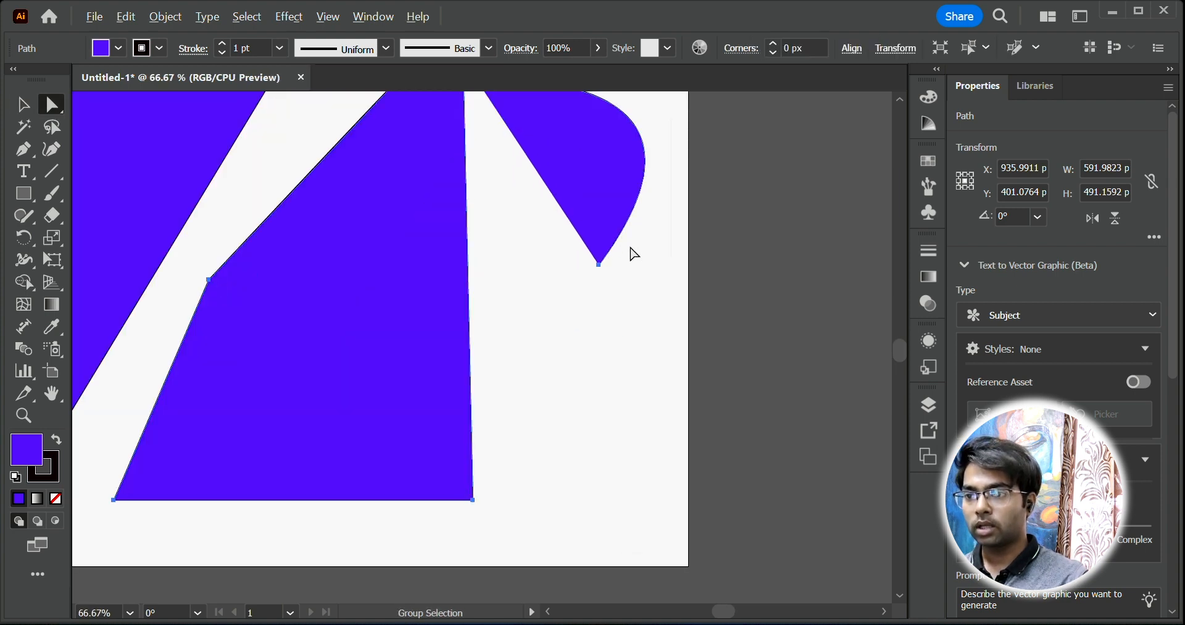
left_click_drag(600, 264, 602, 268)
scroll(635, 265, "down", 1)
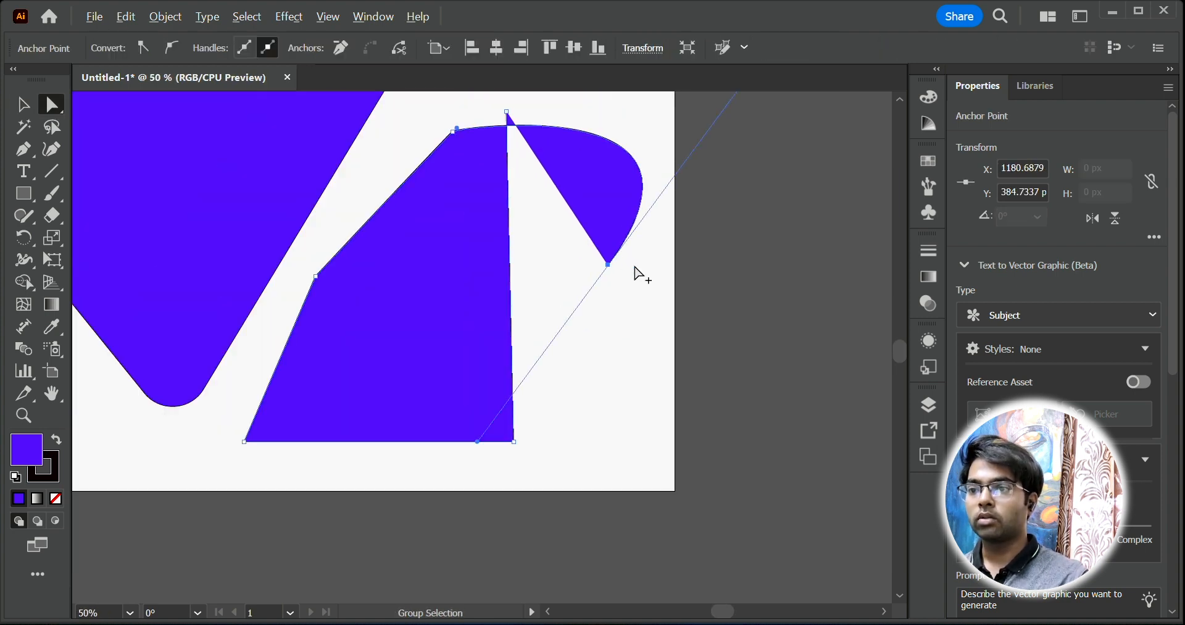
scroll(732, 185, "up", 2)
scroll(732, 184, "down", 1)
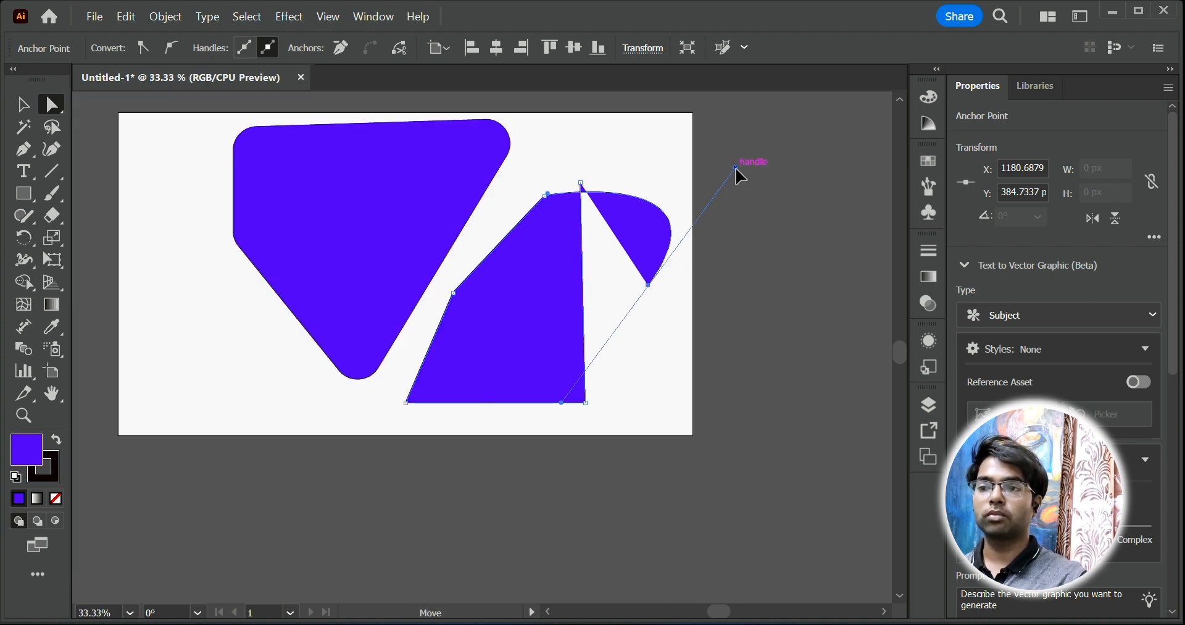
left_click_drag(736, 167, 524, 310)
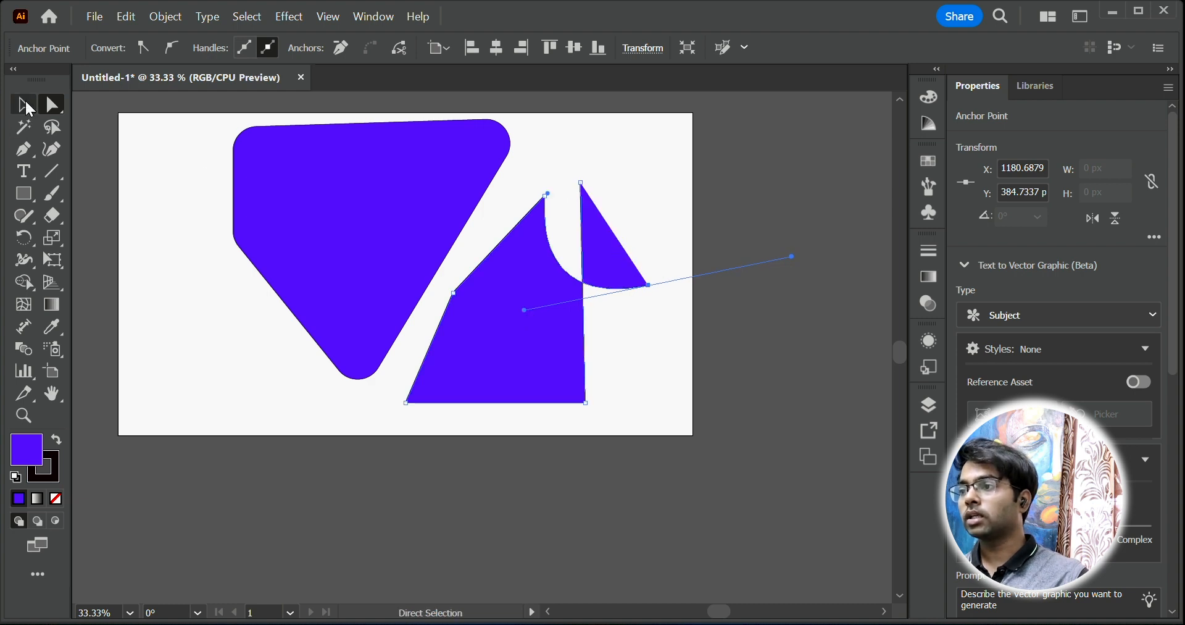
Step: Undo the direction-handle change on the open path, with the Curvature tool active
left_click(57, 151)
scroll(526, 272, "left", 2)
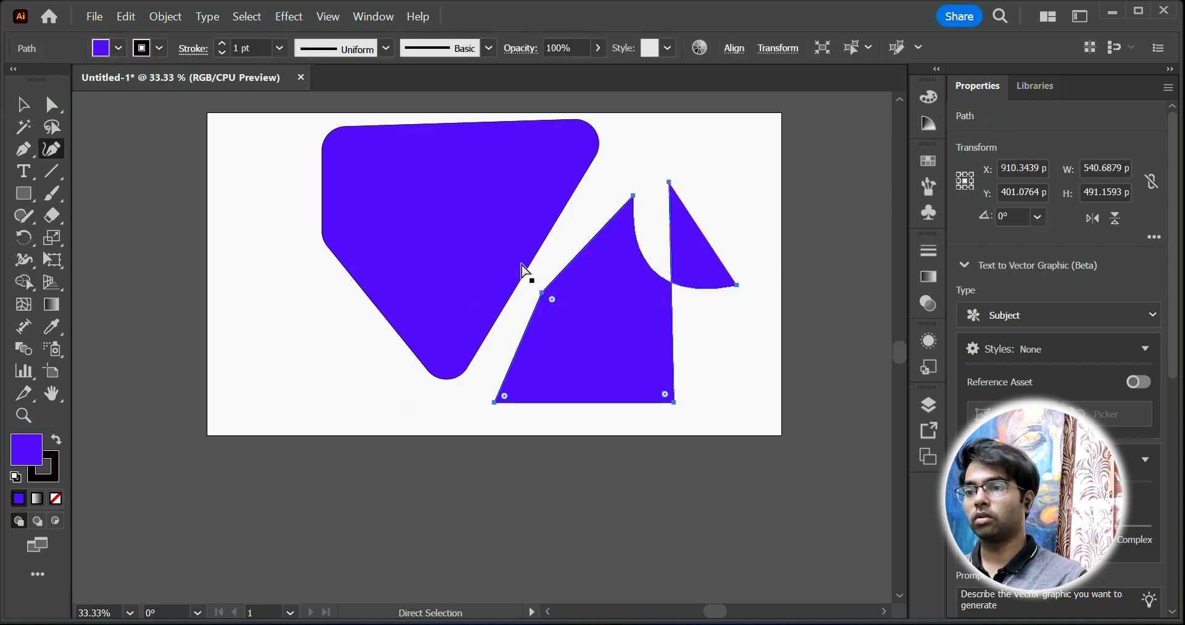
key("ctrl+z")
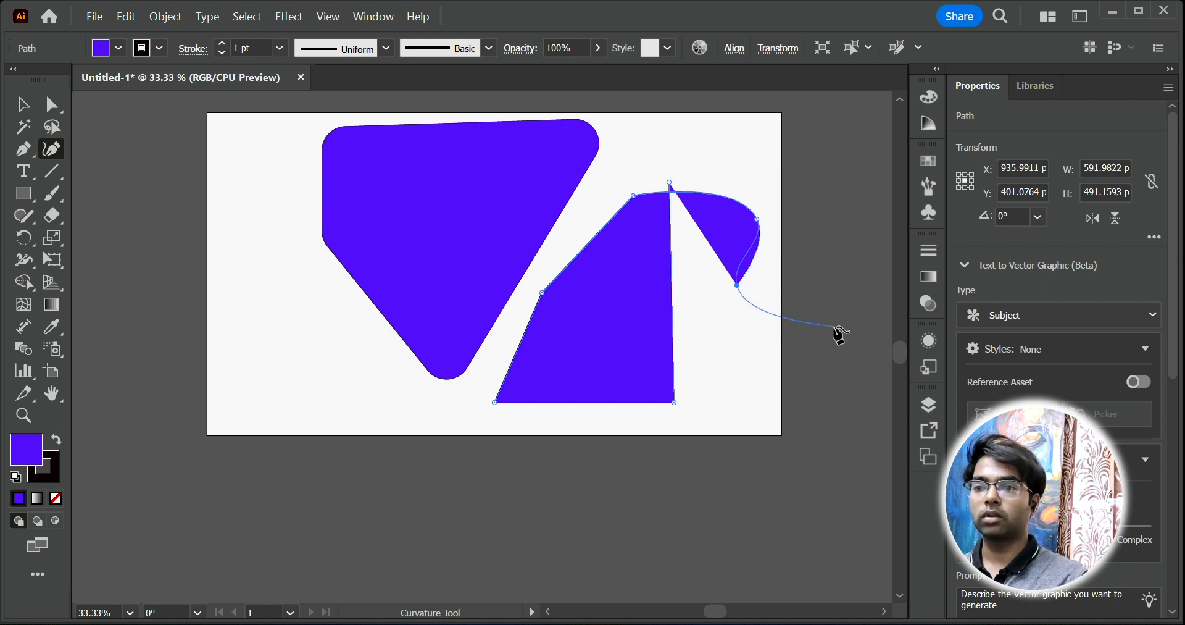
Step: Extend the open path from its end anchor with the Curvature tool through three smooth points, curving down to the artboard's lower edge
left_click(738, 286)
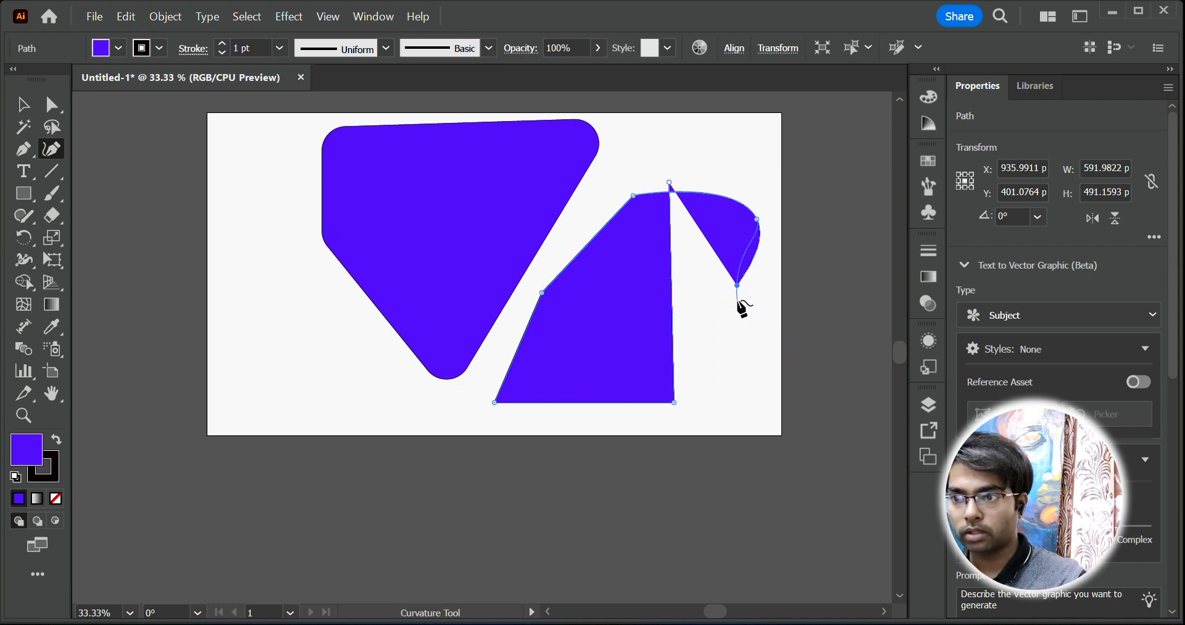
left_click(757, 352)
left_click(748, 415)
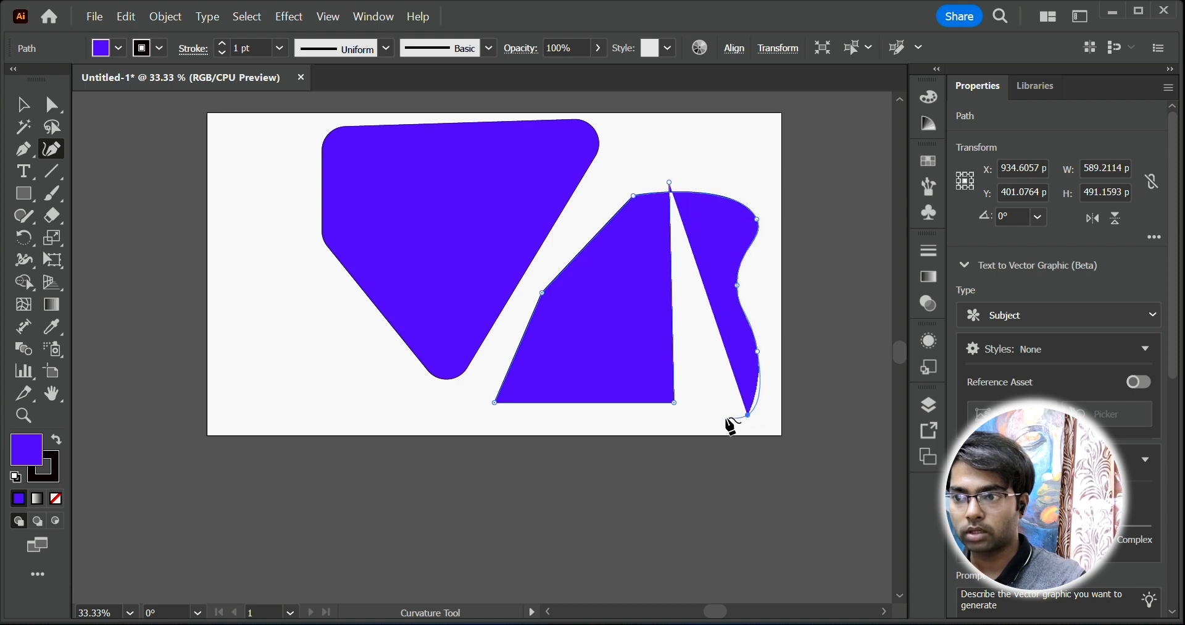
left_click(613, 436)
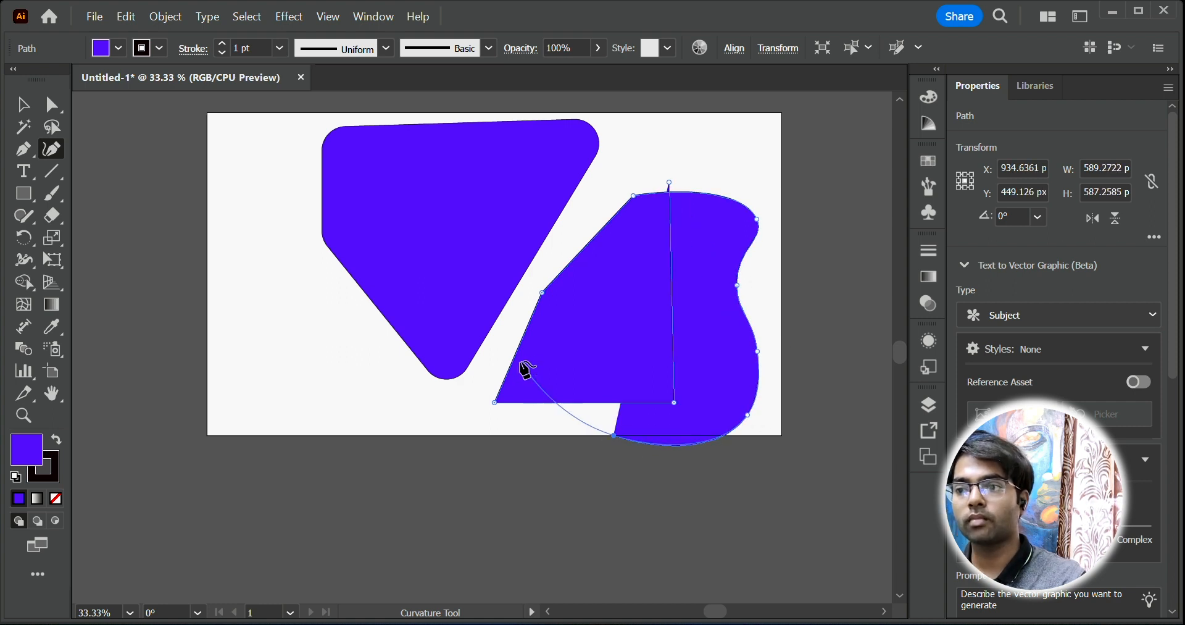
Step: Select the large rounded shape and delete the two anchor points at its left-side lower corner with the Pen tool
left_click(510, 297)
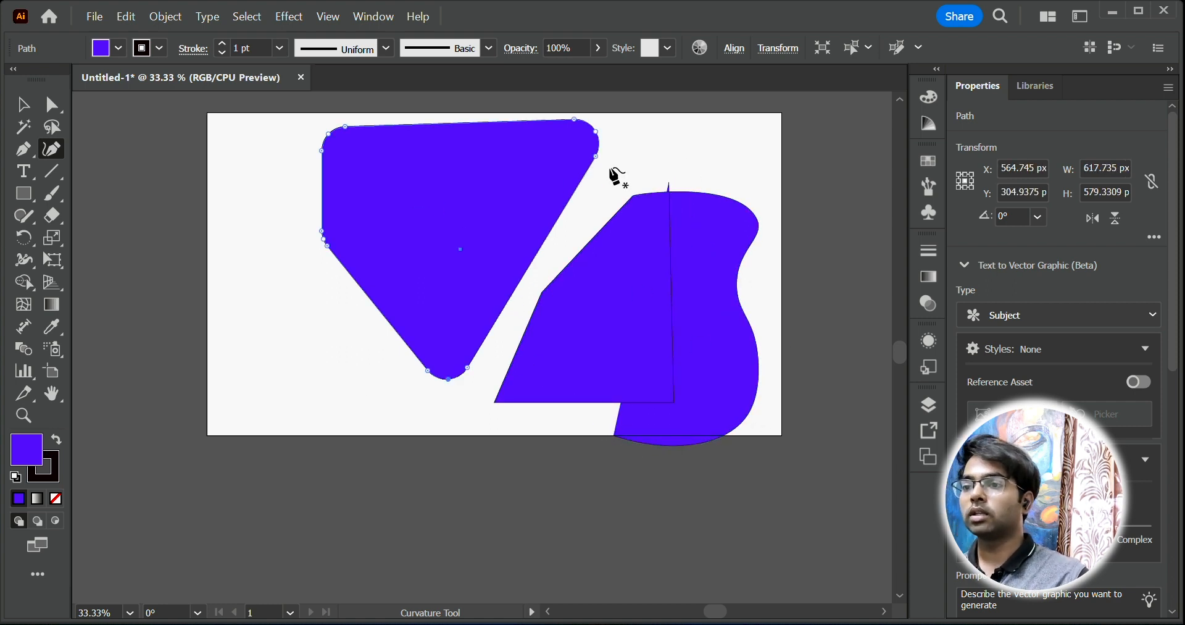
scroll(463, 243, "left", 5)
scroll(537, 221, "right", 6)
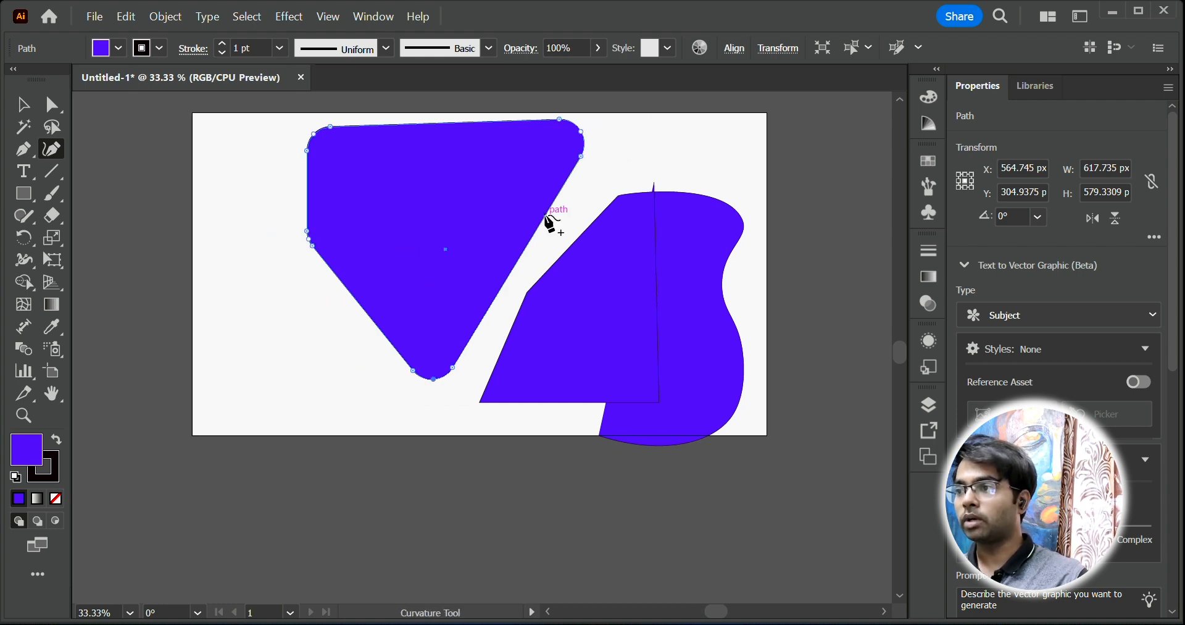
key("p")
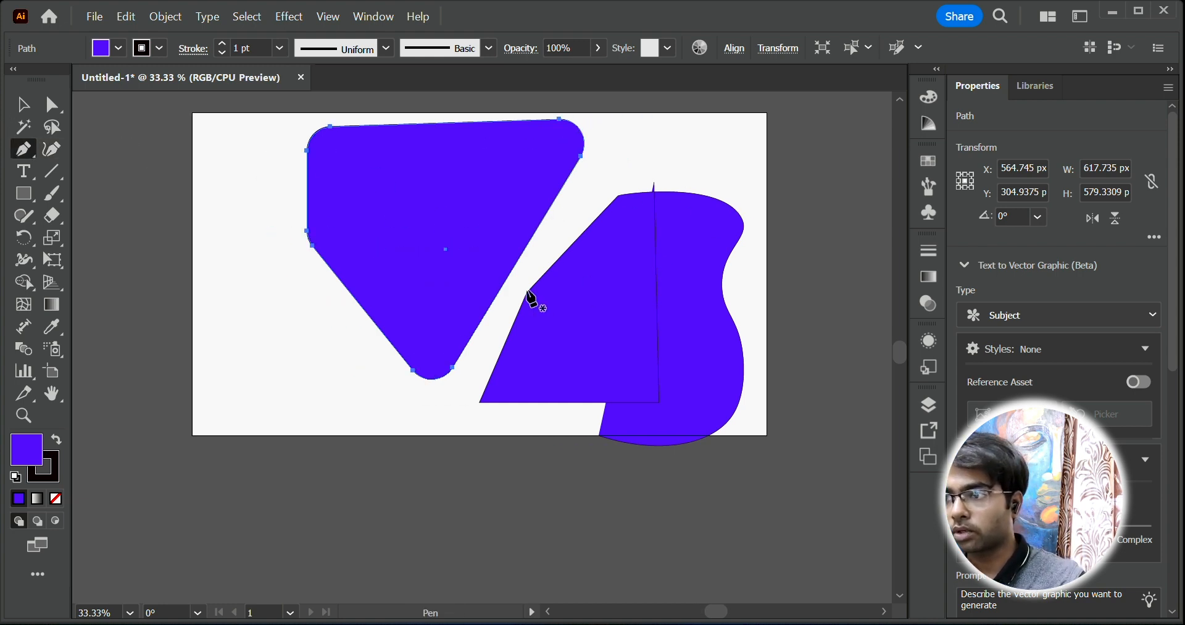
left_click(312, 245)
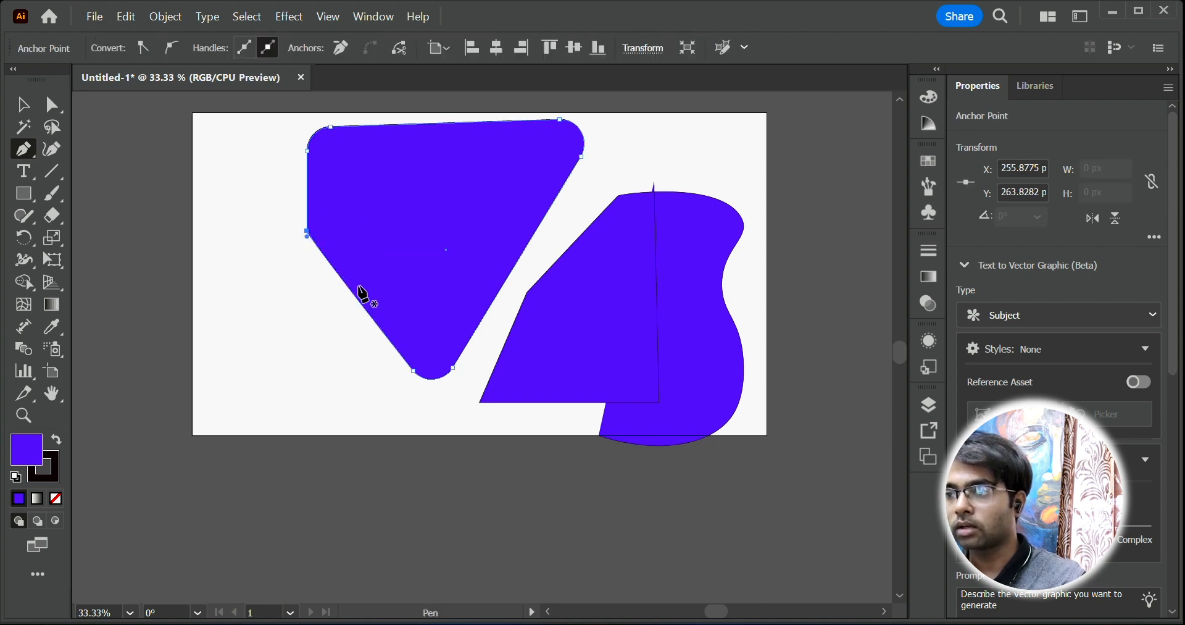
scroll(307, 233, "up", 3)
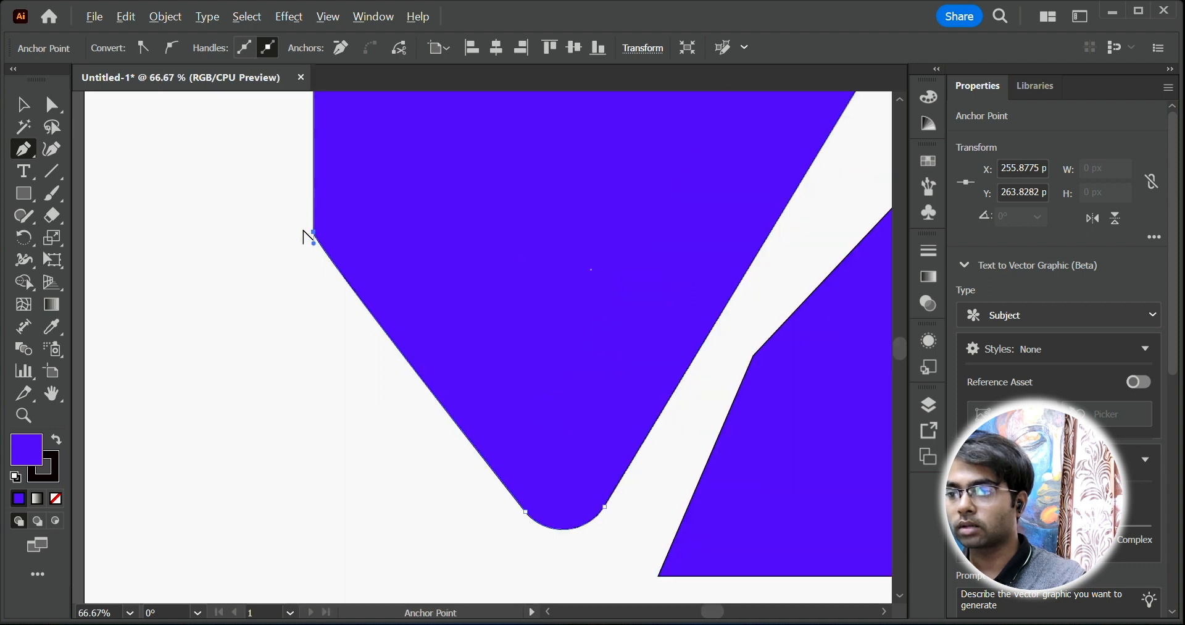
scroll(347, 299, "down", 1)
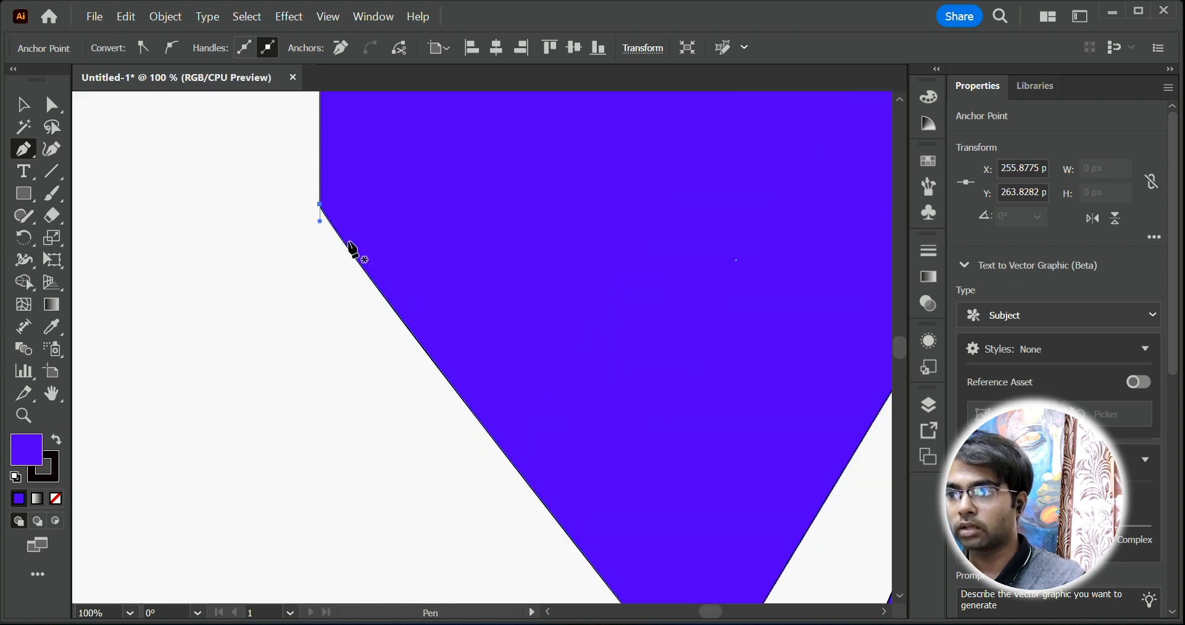
left_click(319, 205)
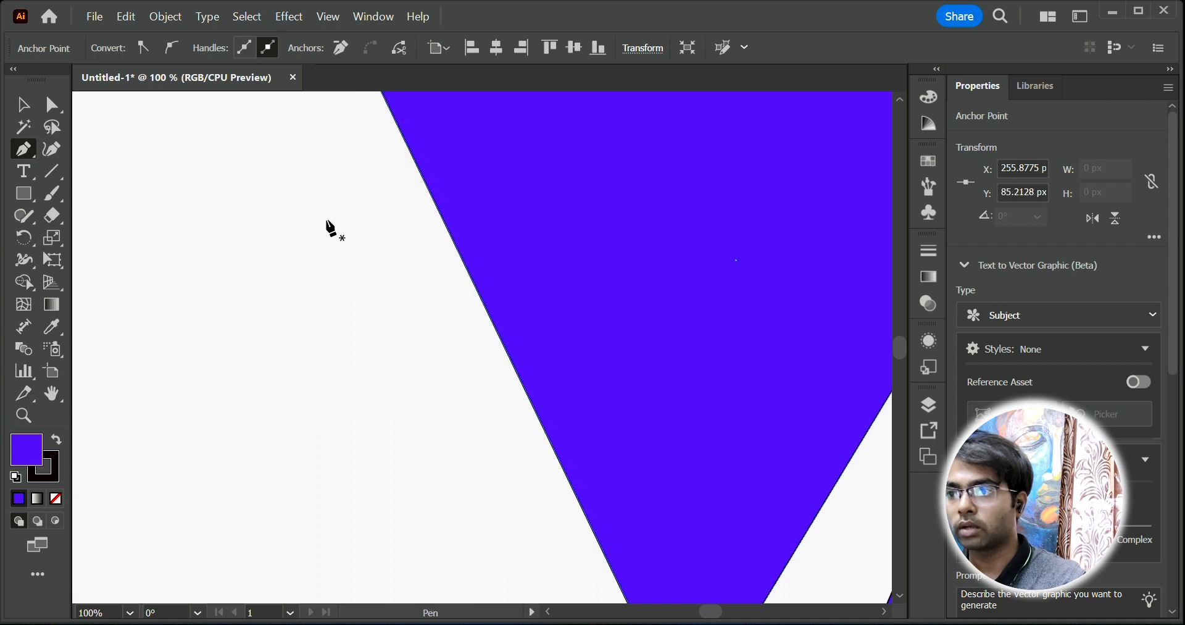
Step: Add two anchor points on the shape's slanted left edge, at about X 358, Y 297 px and X 394, Y 372 px
left_click(457, 251)
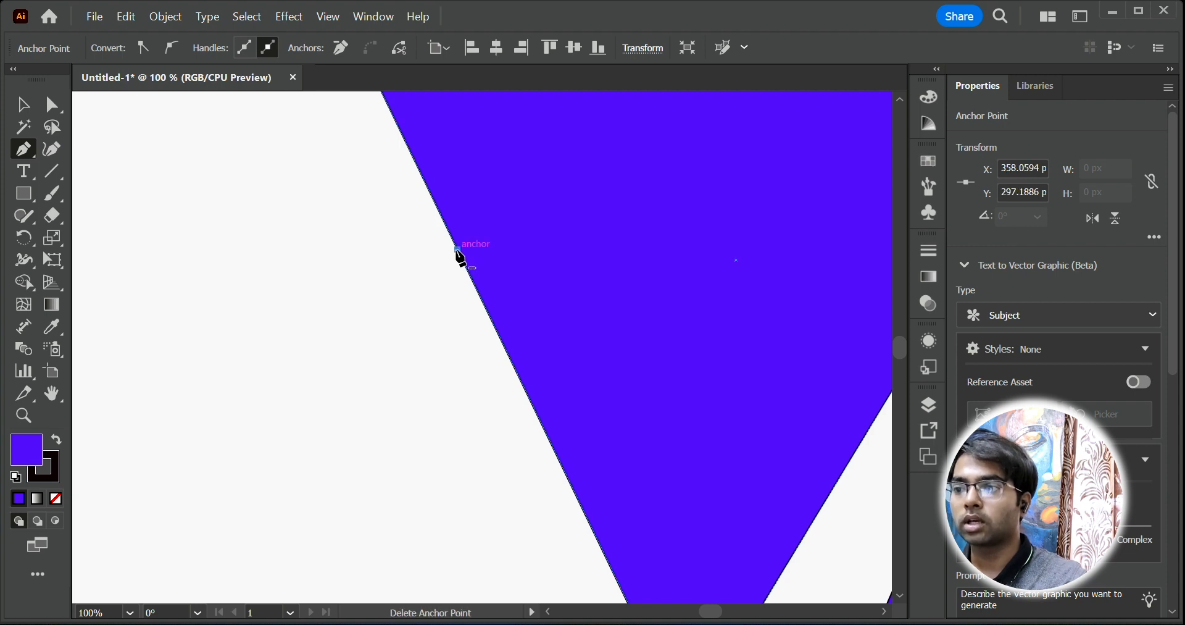
scroll(481, 299, "down", 2)
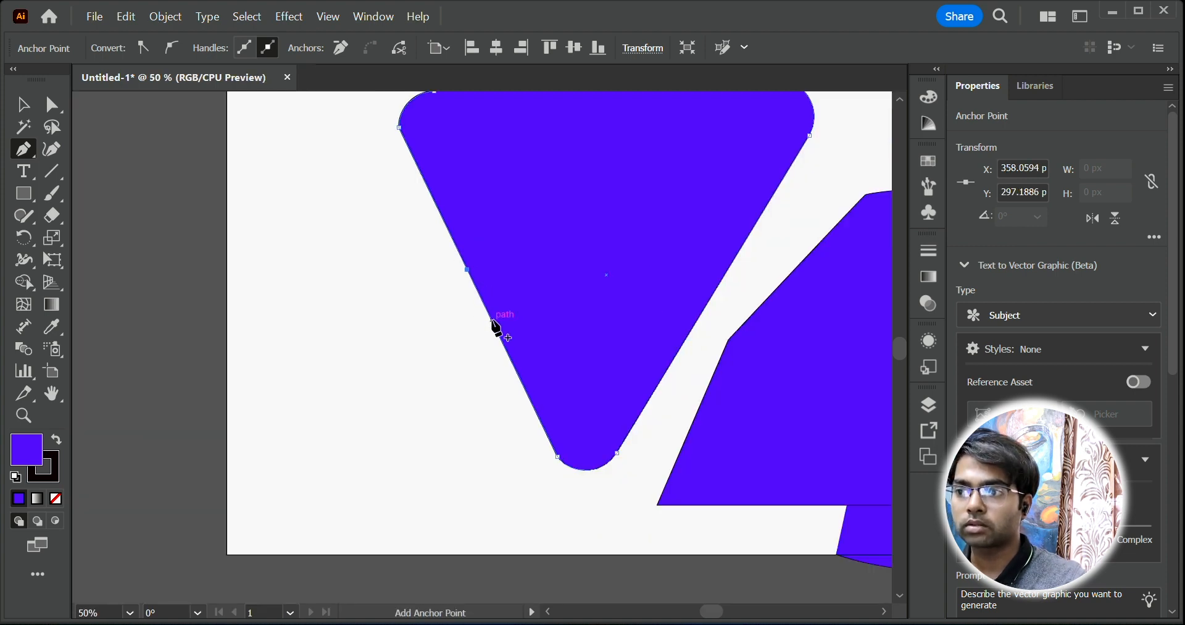
left_click(491, 319)
scroll(527, 361, "down", 1)
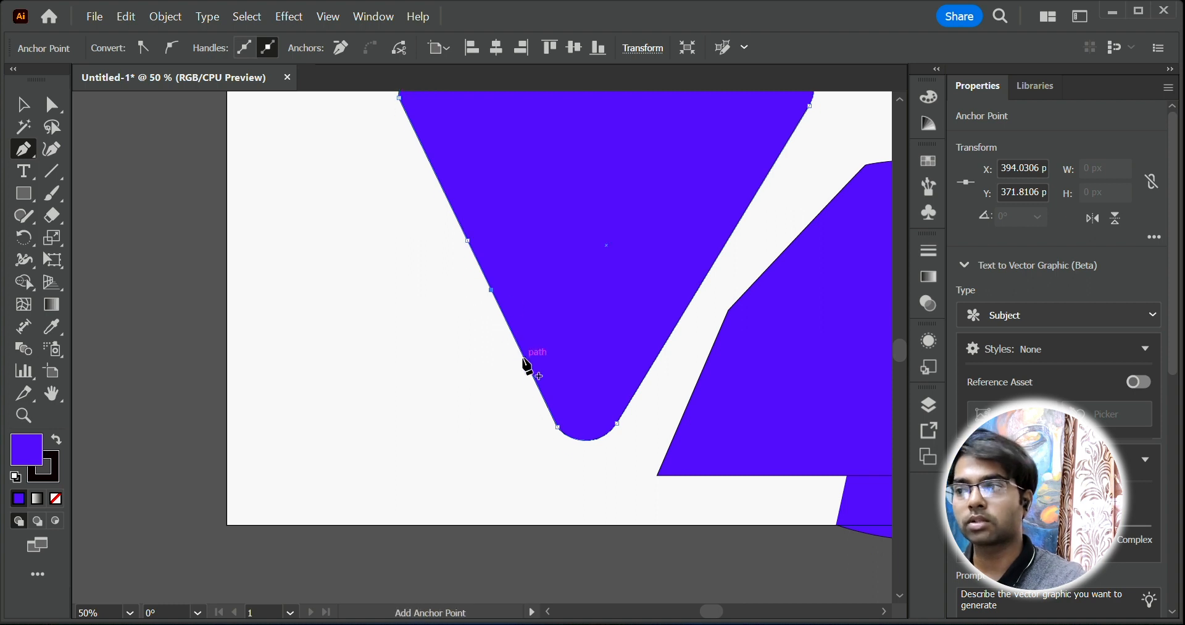
scroll(516, 297, "up", 1)
Step: Move the upper new anchor to about X 188, Y 372 px, pull the other down-left to form a lower corner, and deselect
left_click(55, 106)
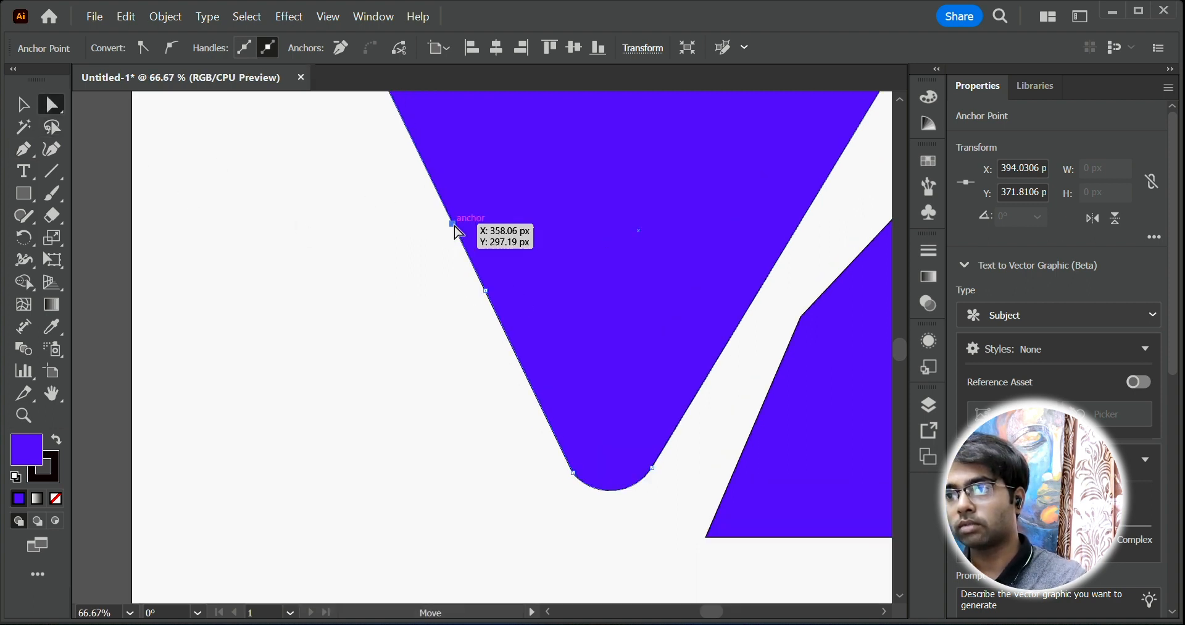
left_click_drag(453, 224, 300, 290)
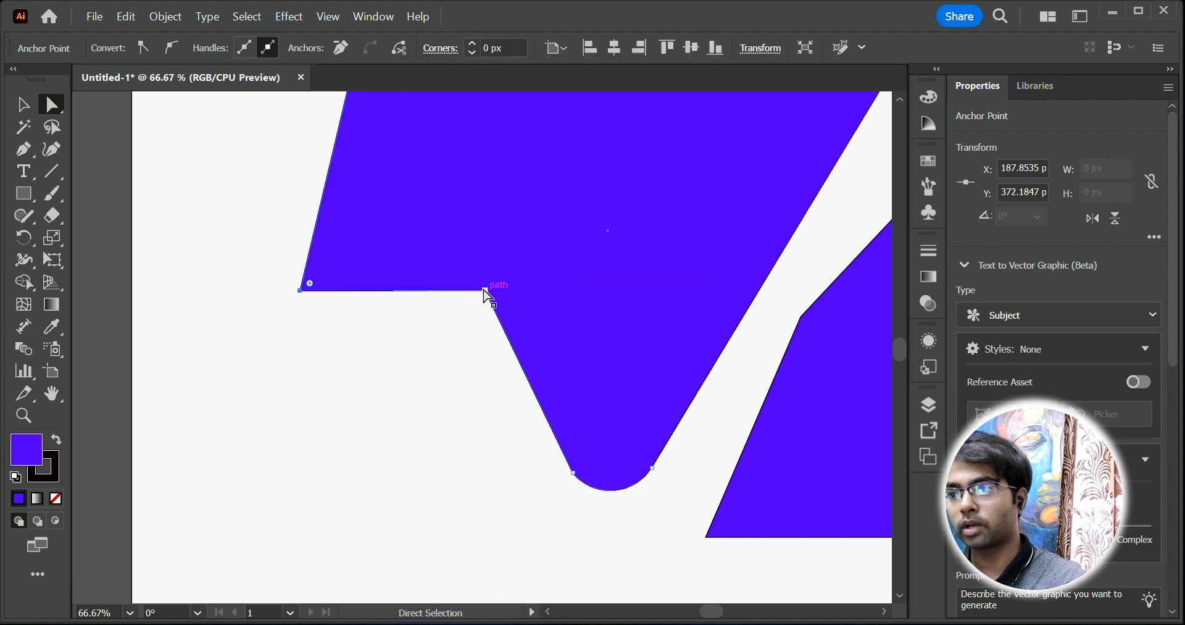
left_click_drag(484, 290, 339, 476)
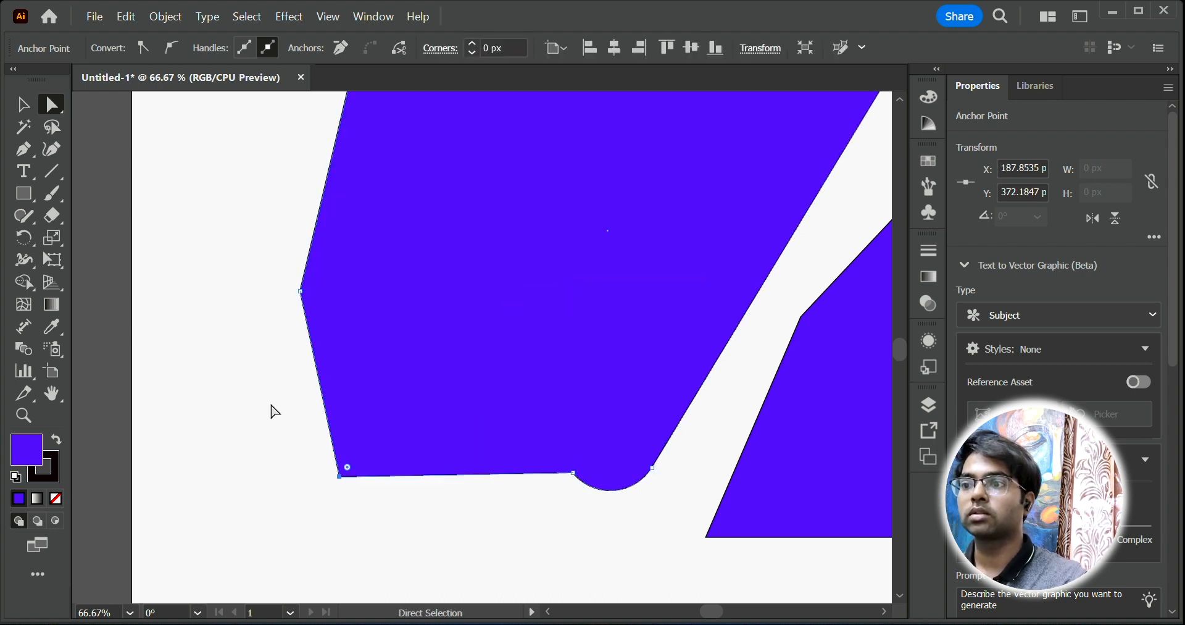
left_click(270, 404)
Step: Select both shapes on the artboard with the Selection tool and delete them
scroll(546, 322, "down", 5)
scroll(654, 287, "up", 2)
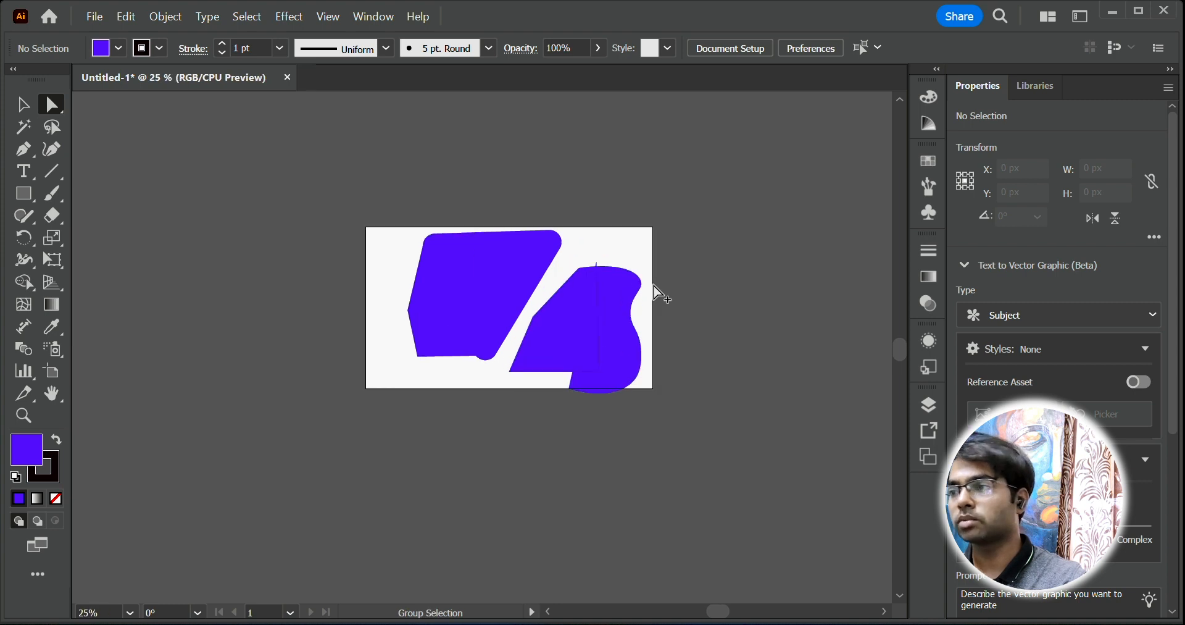
scroll(658, 293, "up", 1)
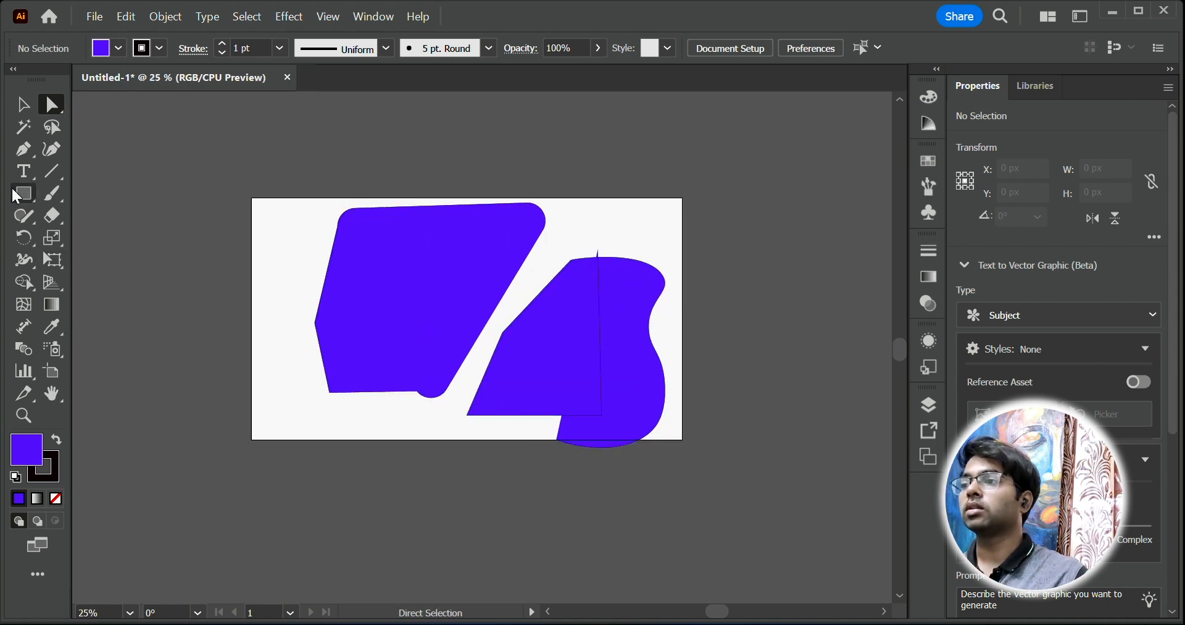
left_click(34, 106)
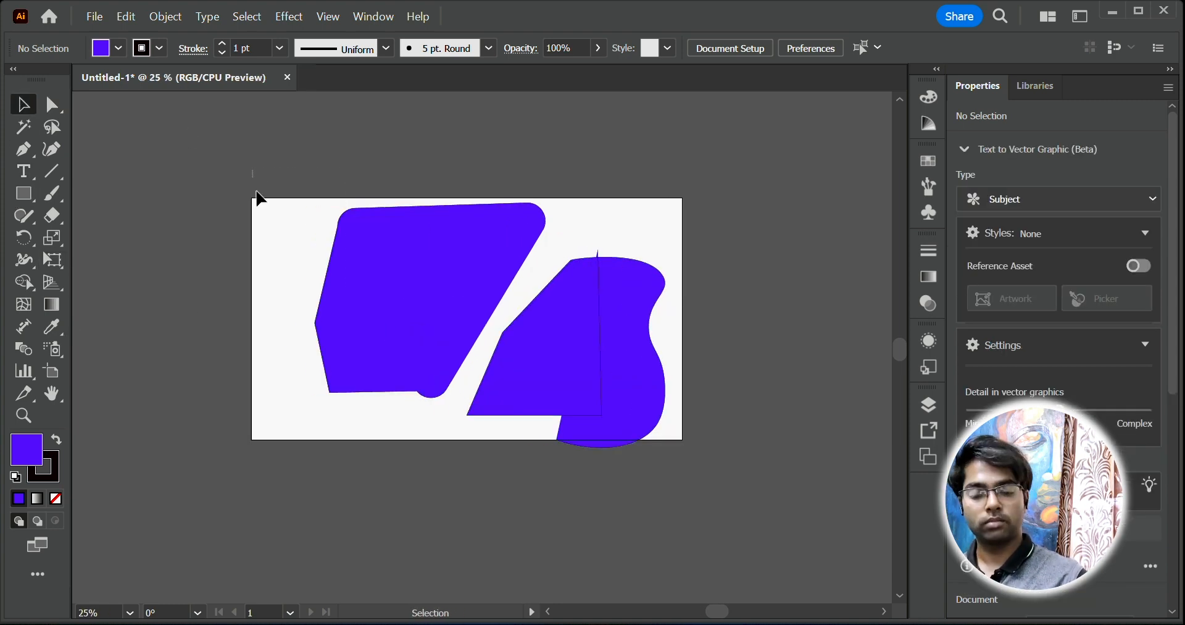
left_click_drag(257, 192, 728, 464)
key("Delete")
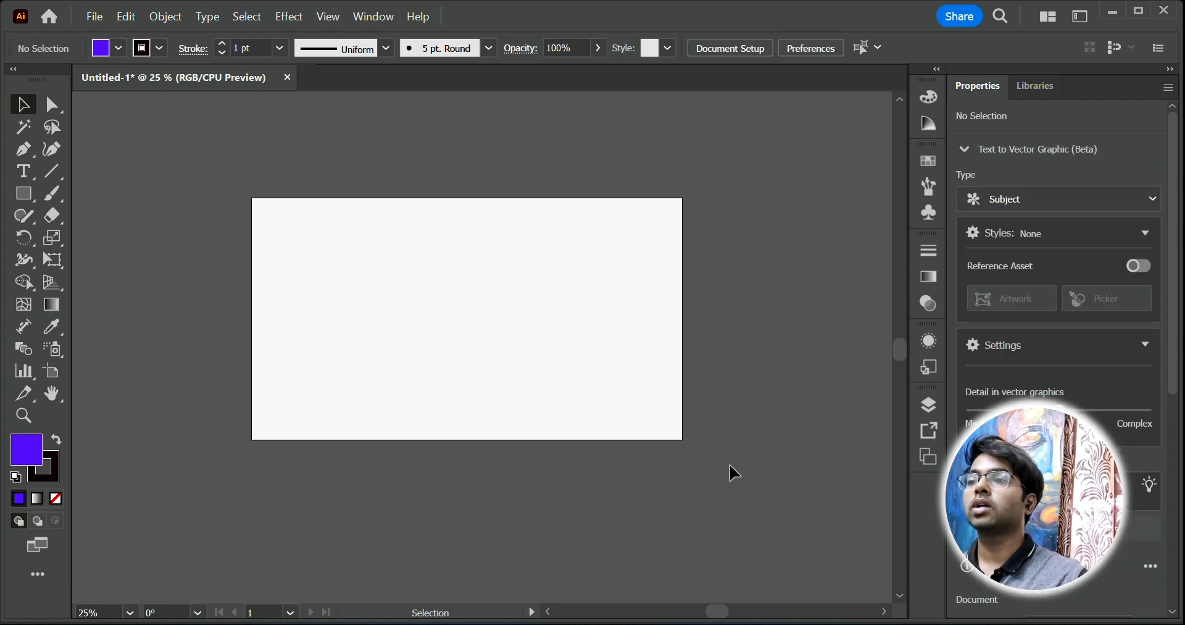
Step: Create an area-type frame about 971 by 333 px with placeholder text across the artboard's upper part
scroll(487, 312, "left", 1)
scroll(484, 321, "down", 3)
scroll(488, 271, "up", 1)
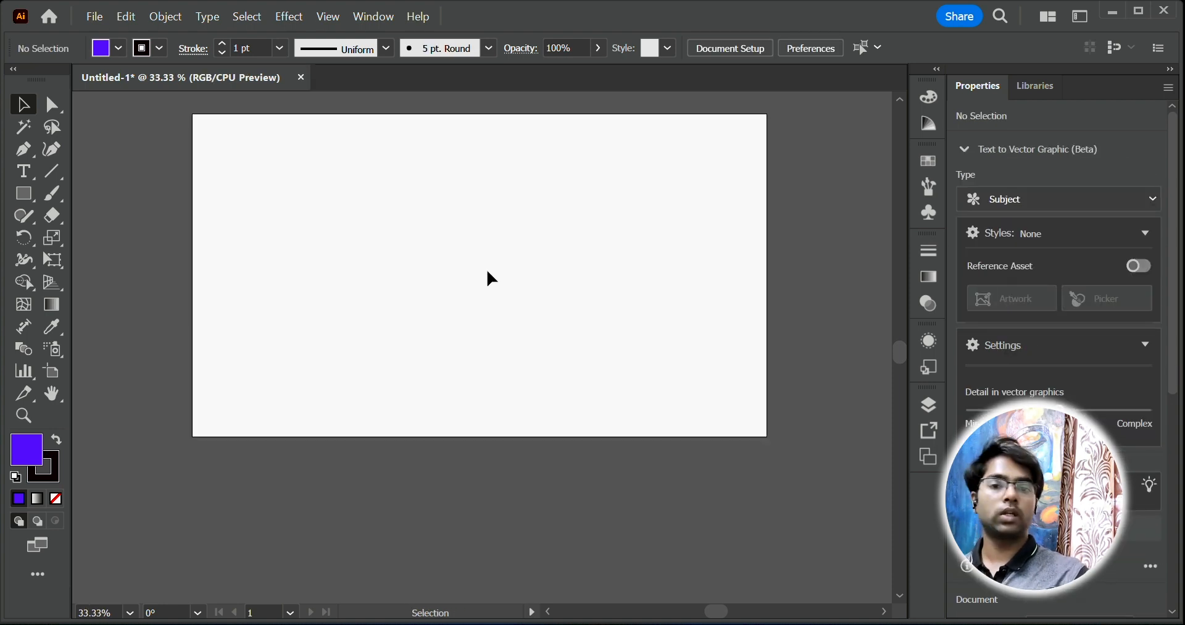
scroll(488, 271, "up", 2)
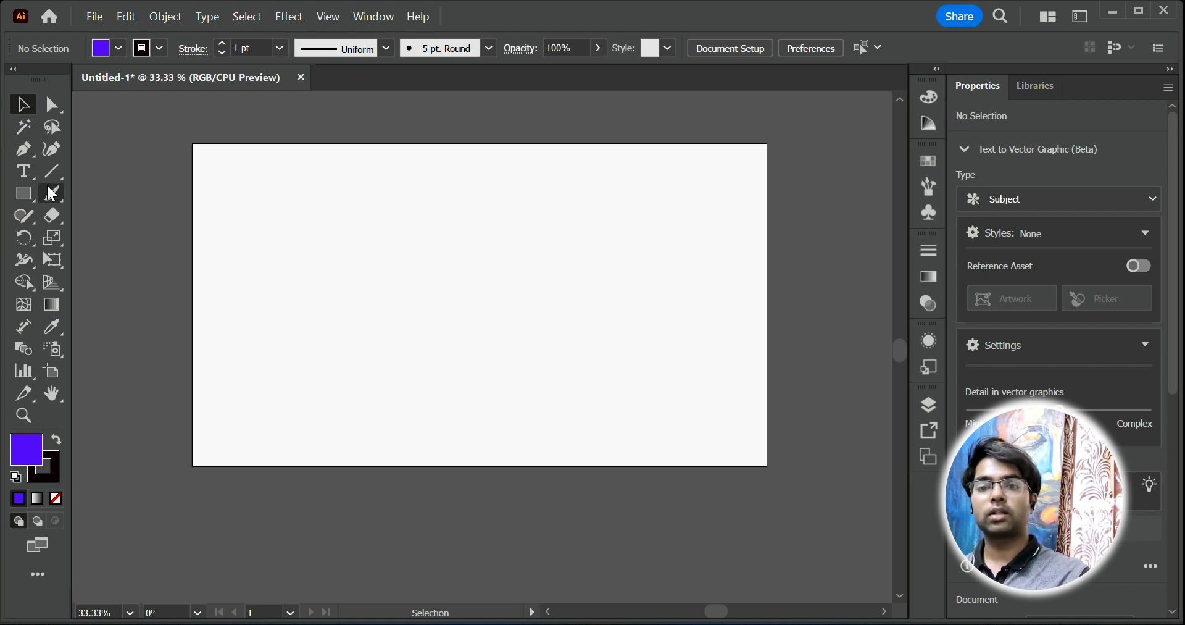
left_click(24, 171)
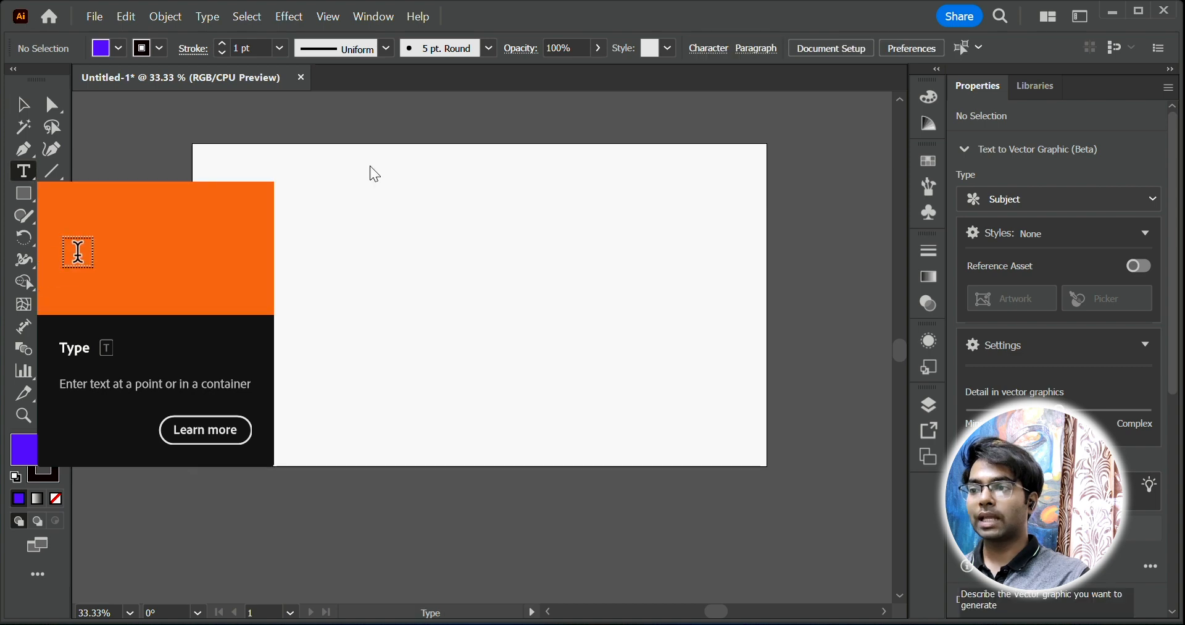
left_click_drag(265, 178, 700, 326)
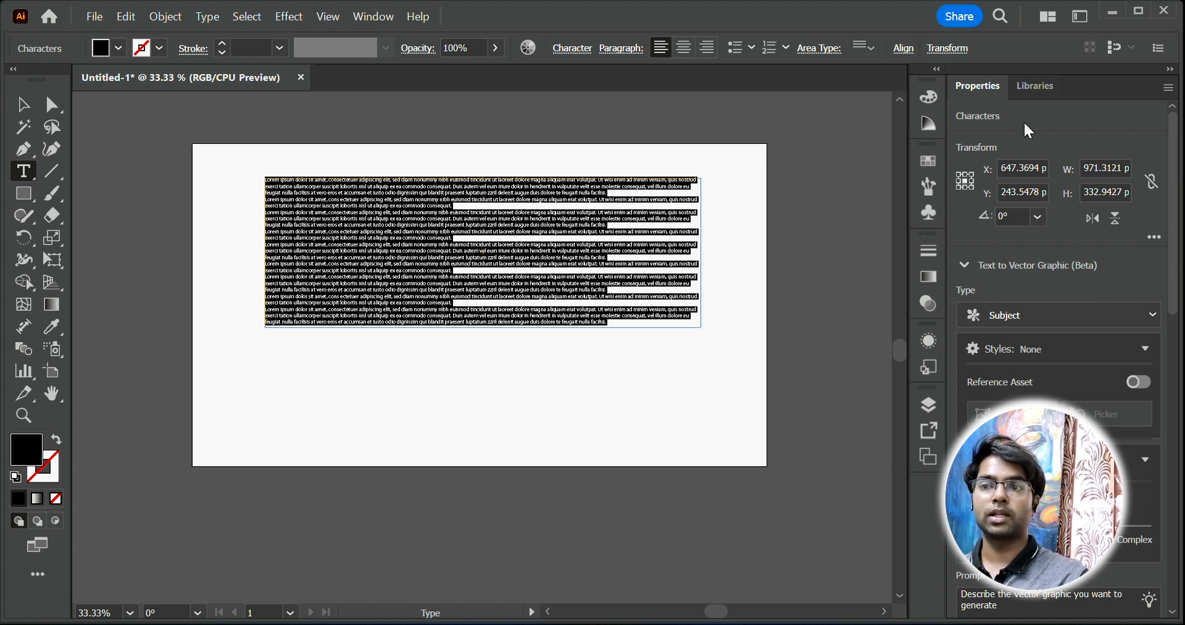
Step: Enlarge the selected placeholder text's font size beyond 31 pt until about seven lines fill the text frame
scroll(1063, 129, "down", 6)
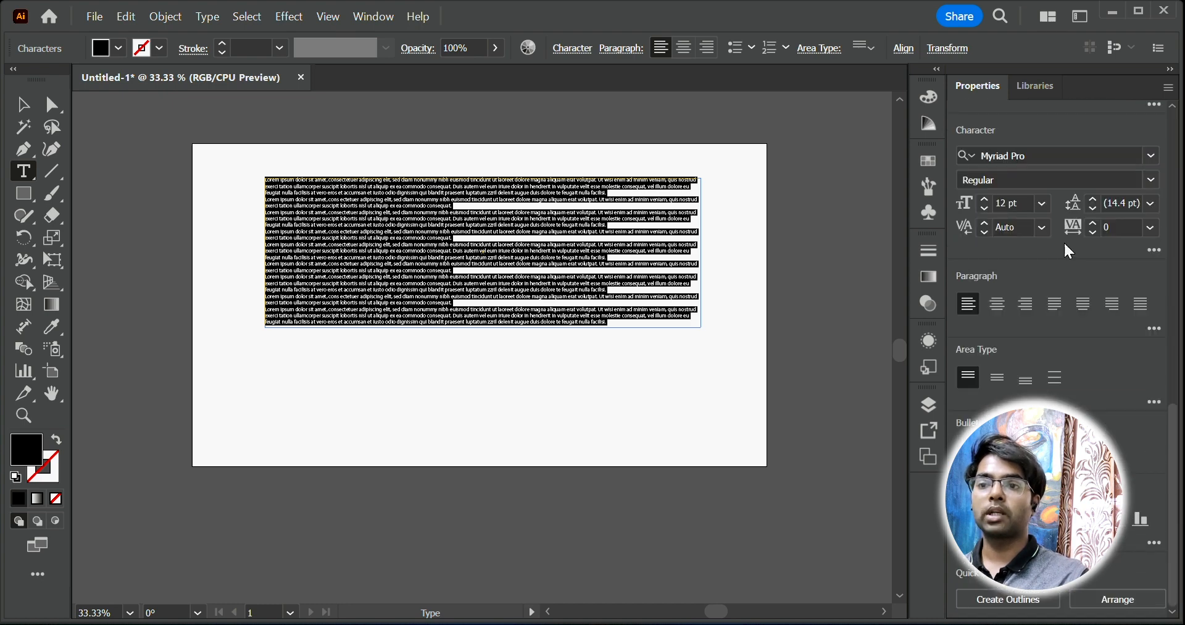
scroll(1062, 204, "up", 10)
scroll(1064, 198, "down", 5)
left_click(1019, 203)
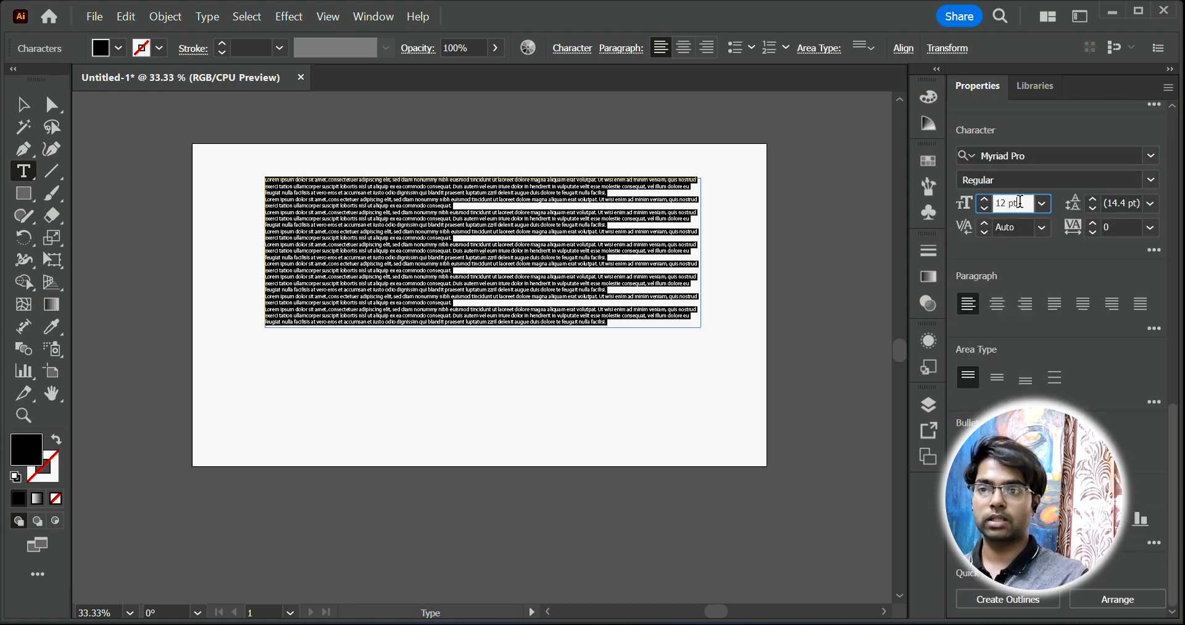
scroll(1020, 203, "up", 14)
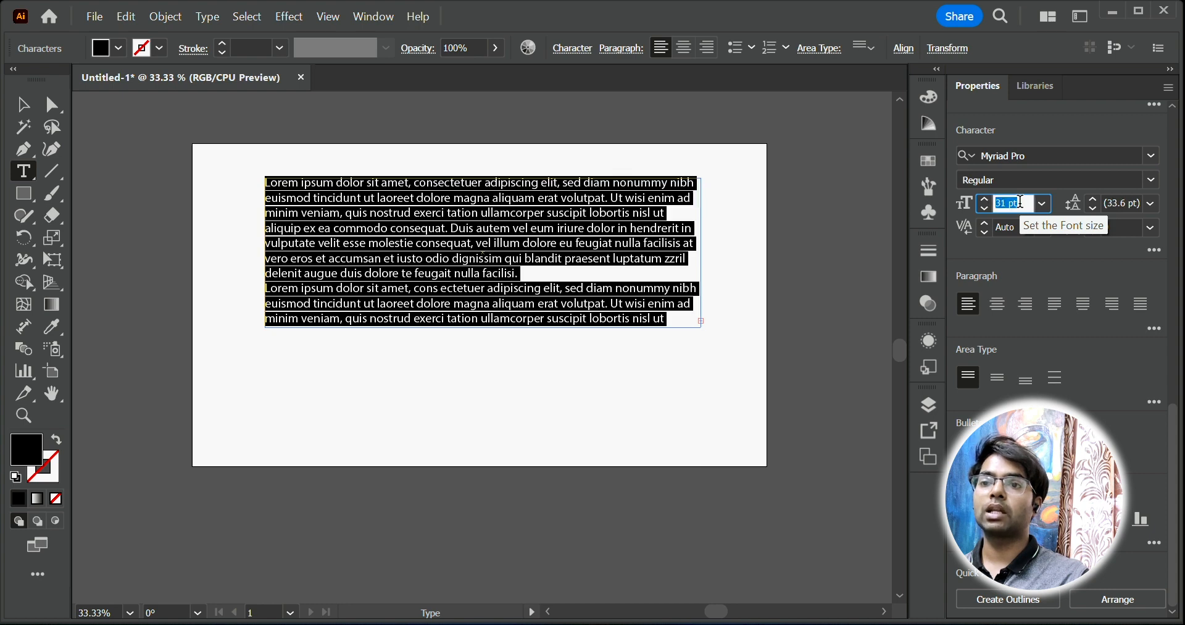
scroll(1062, 139, "up", 5)
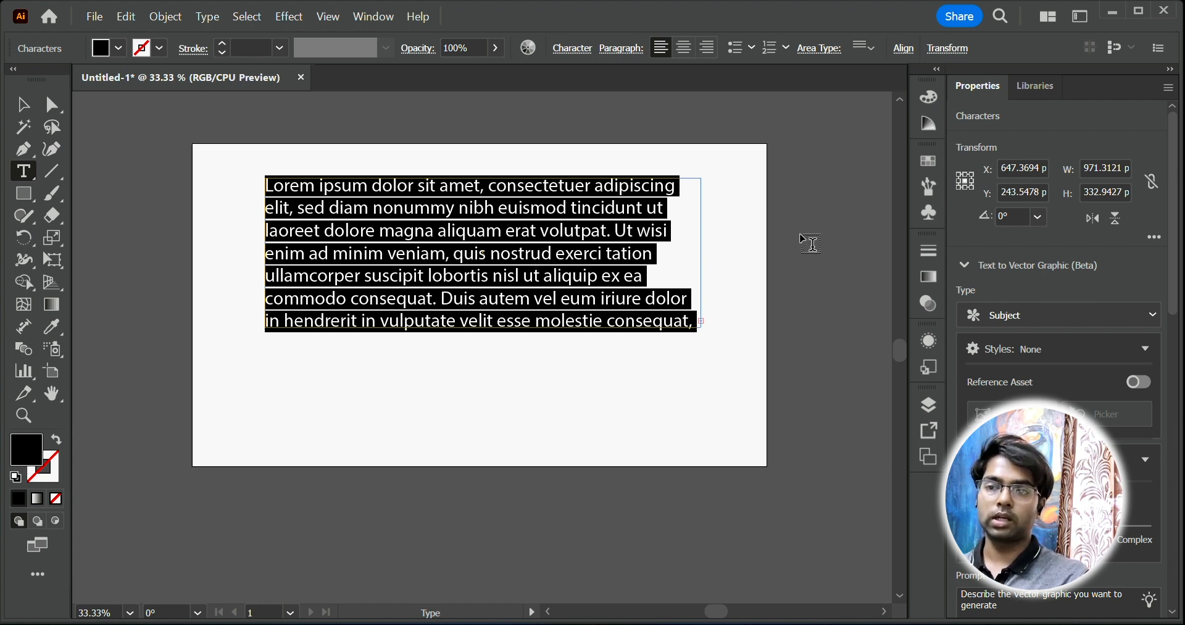
Step: Try centre and right paragraph alignment on the selected placeholder text, and return it to left alignment
scroll(1072, 301, "down", 5)
scroll(1055, 283, "up", 5)
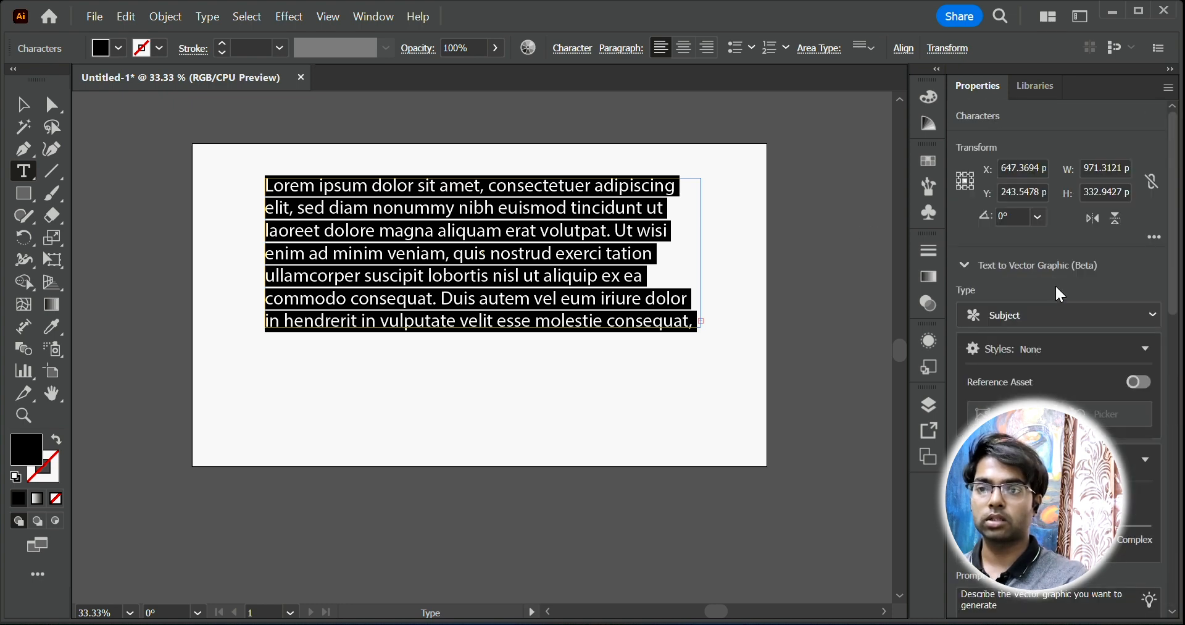
scroll(1077, 316, "down", 5)
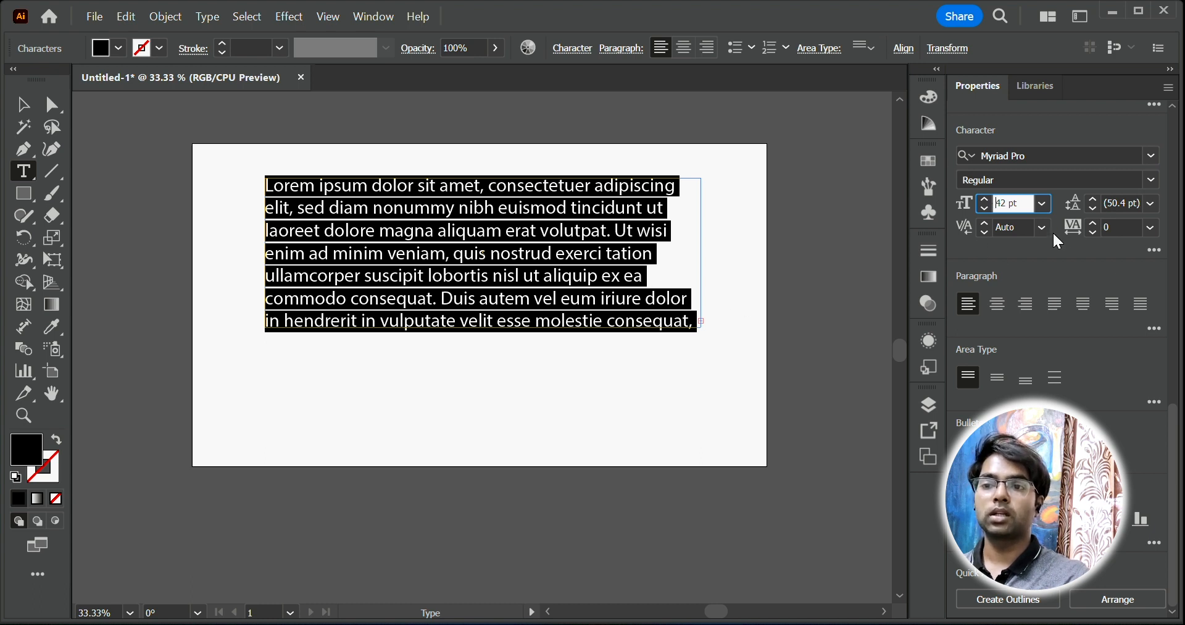
left_click(997, 304)
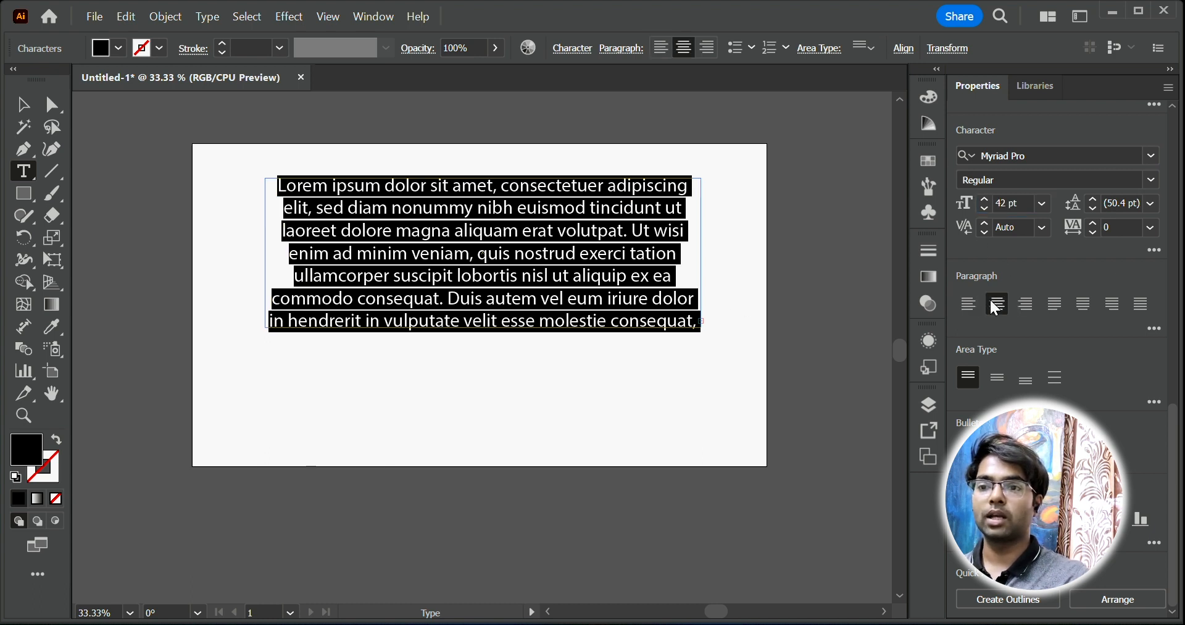
left_click(1026, 303)
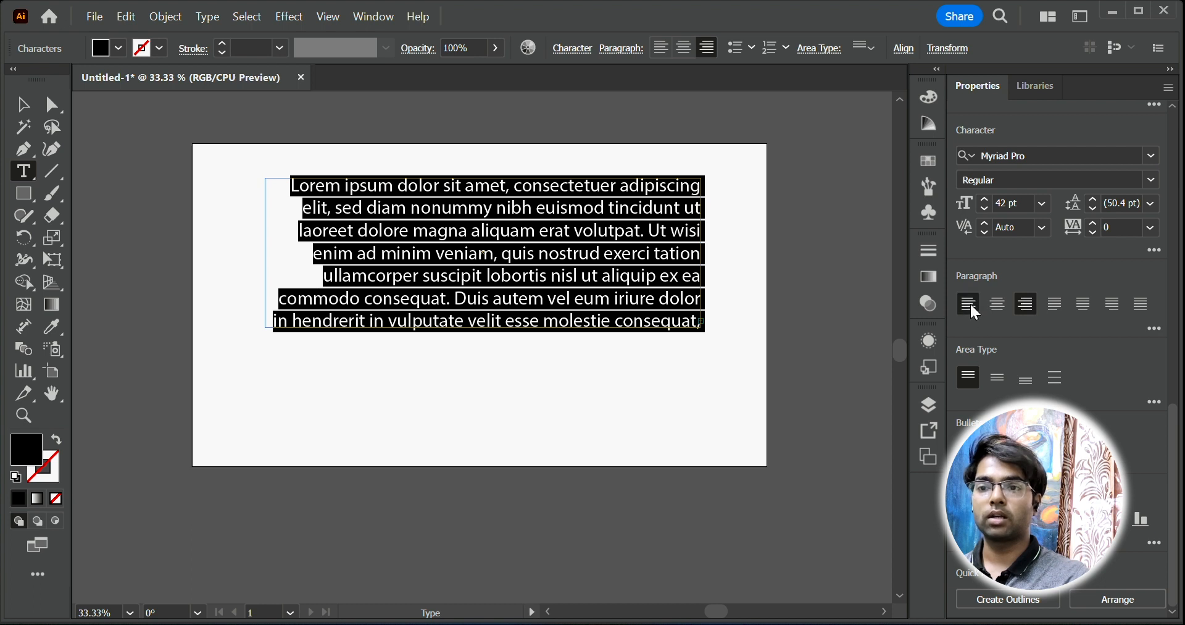
left_click(970, 305)
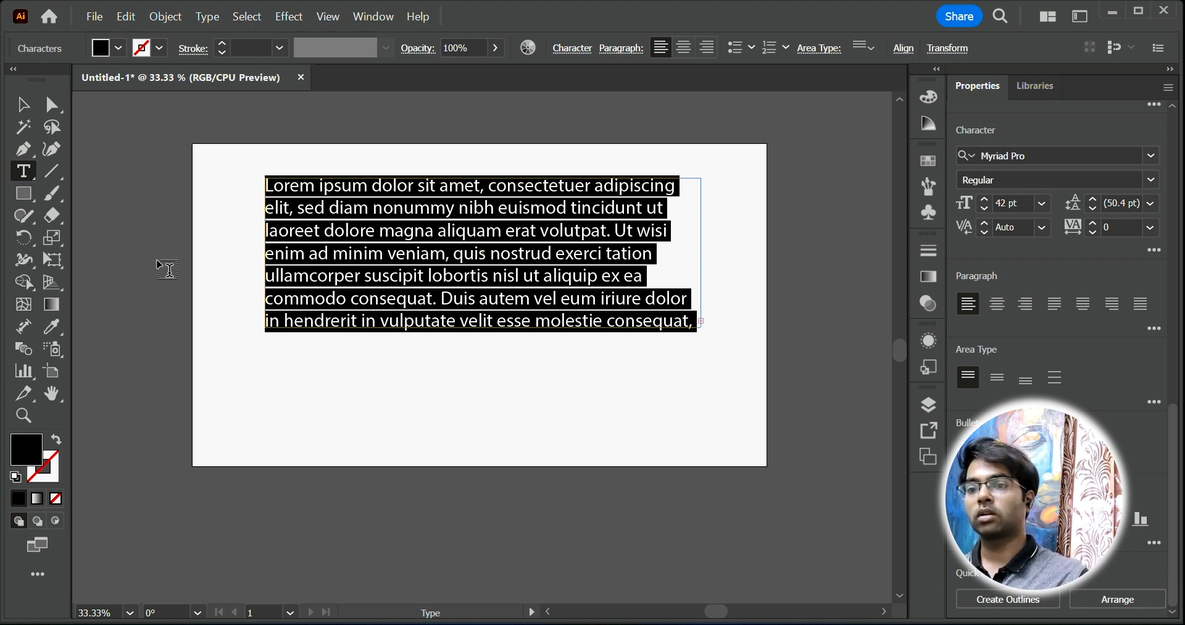
Step: Select the placeholder text frame with the Selection tool and delete it
scroll(1102, 379, "up", 10)
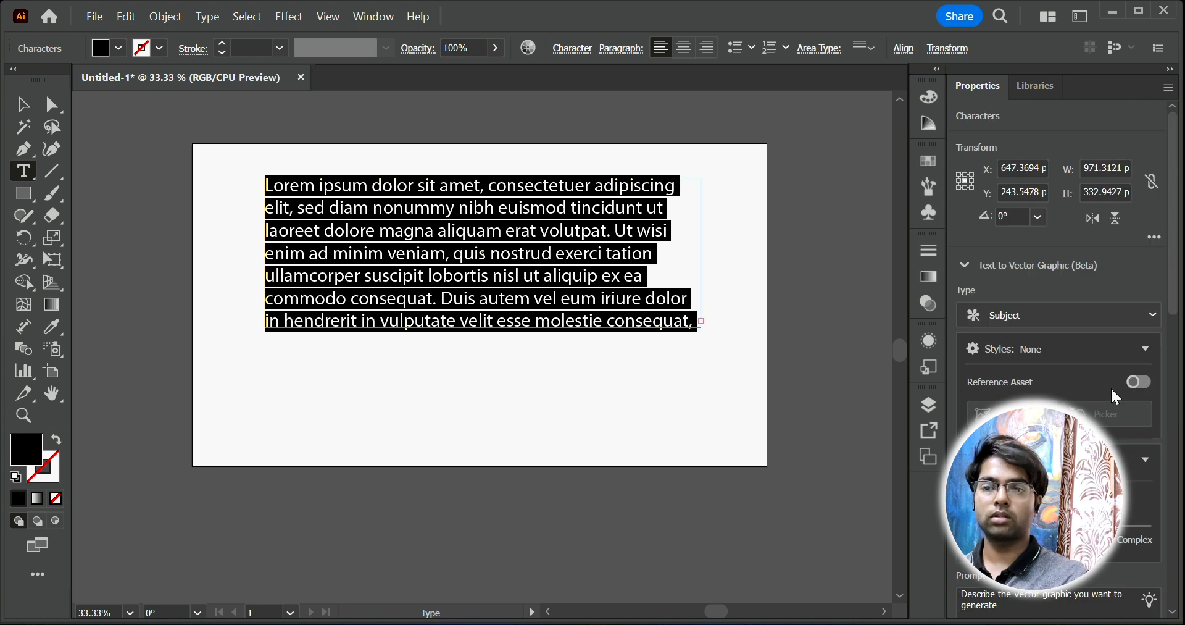
scroll(1112, 390, "down", 10)
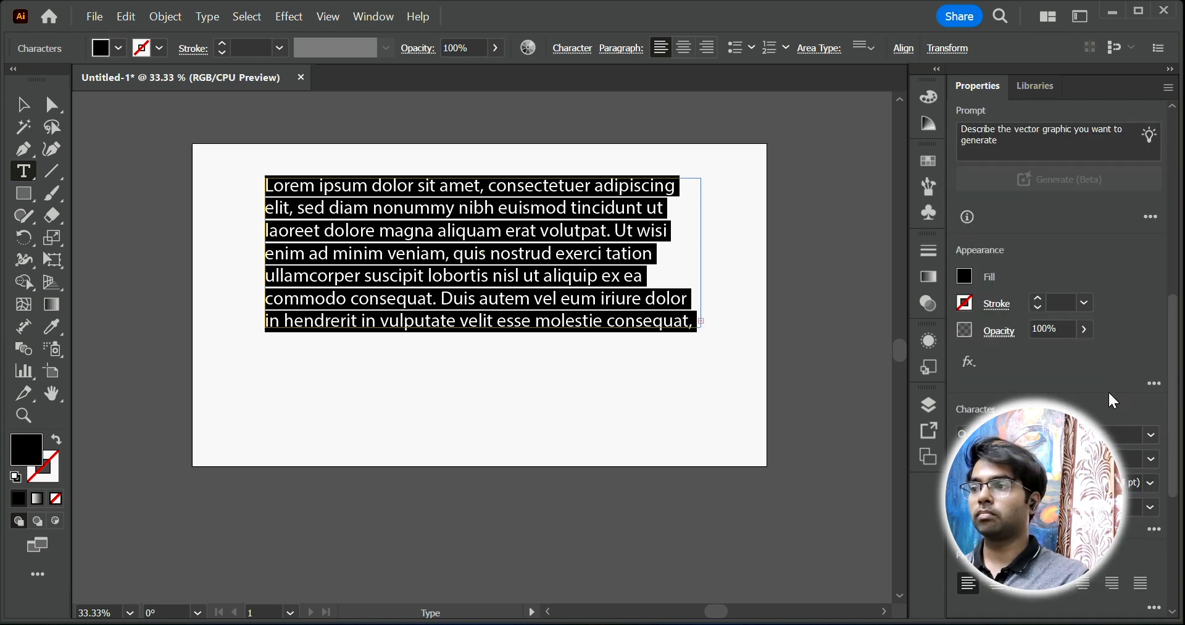
left_click(24, 105)
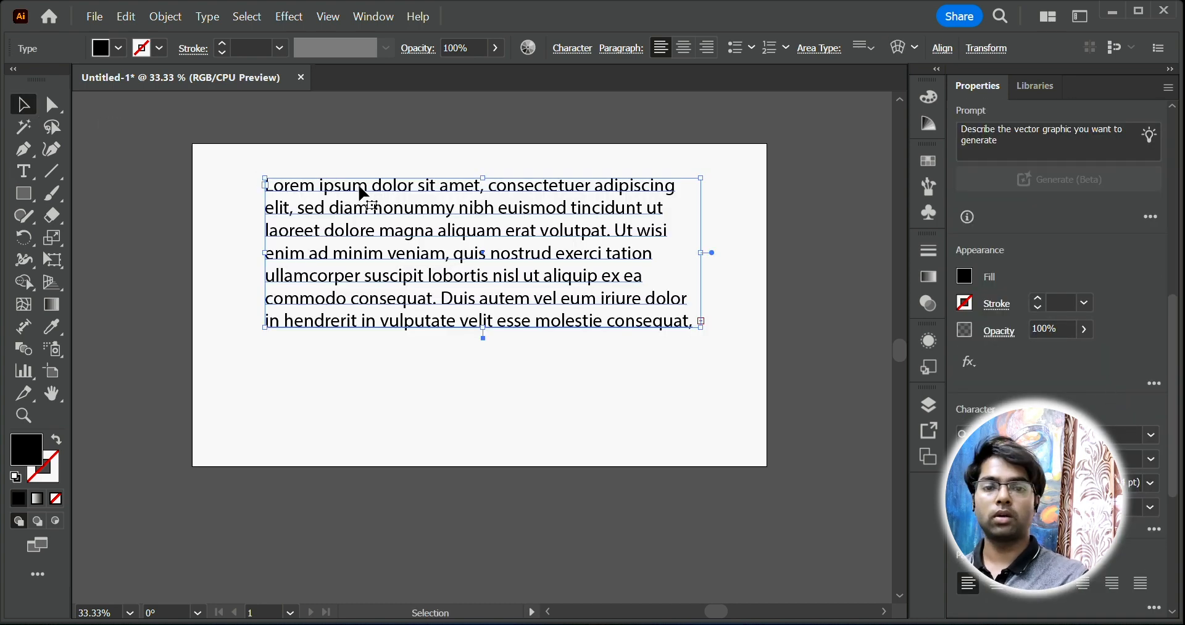
left_click_drag(231, 165, 624, 384)
key("Delete")
Step: Create point text near the artboard's upper-left area and enter one unbroken line of random letters that runs past the artboard's right edge
left_click(24, 172)
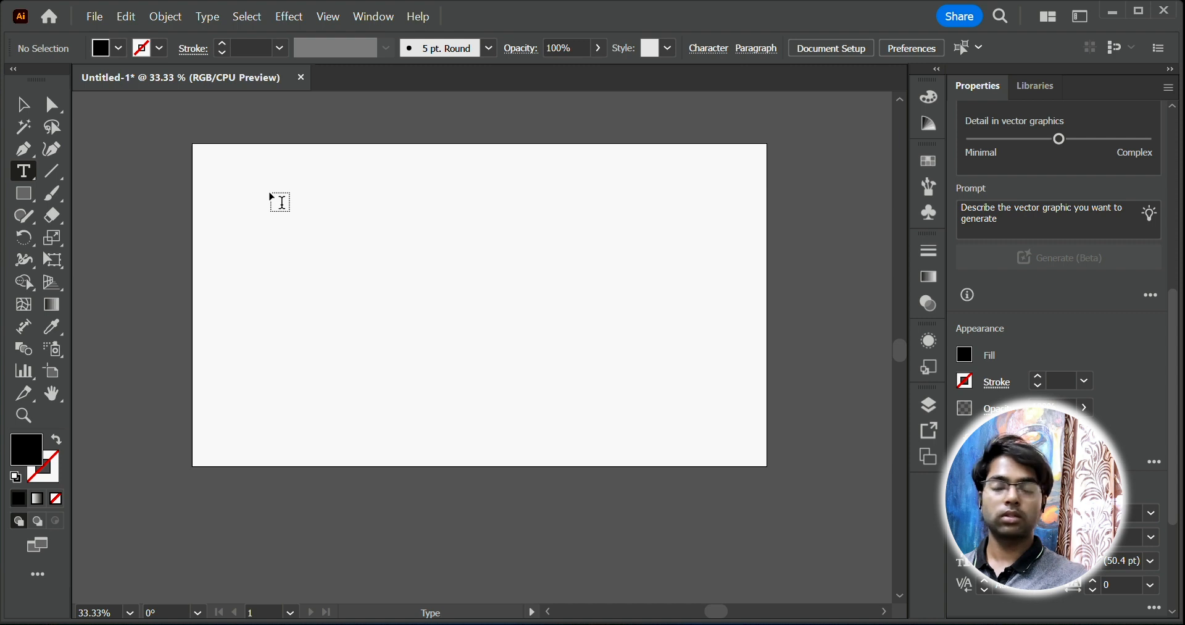
left_click(281, 203)
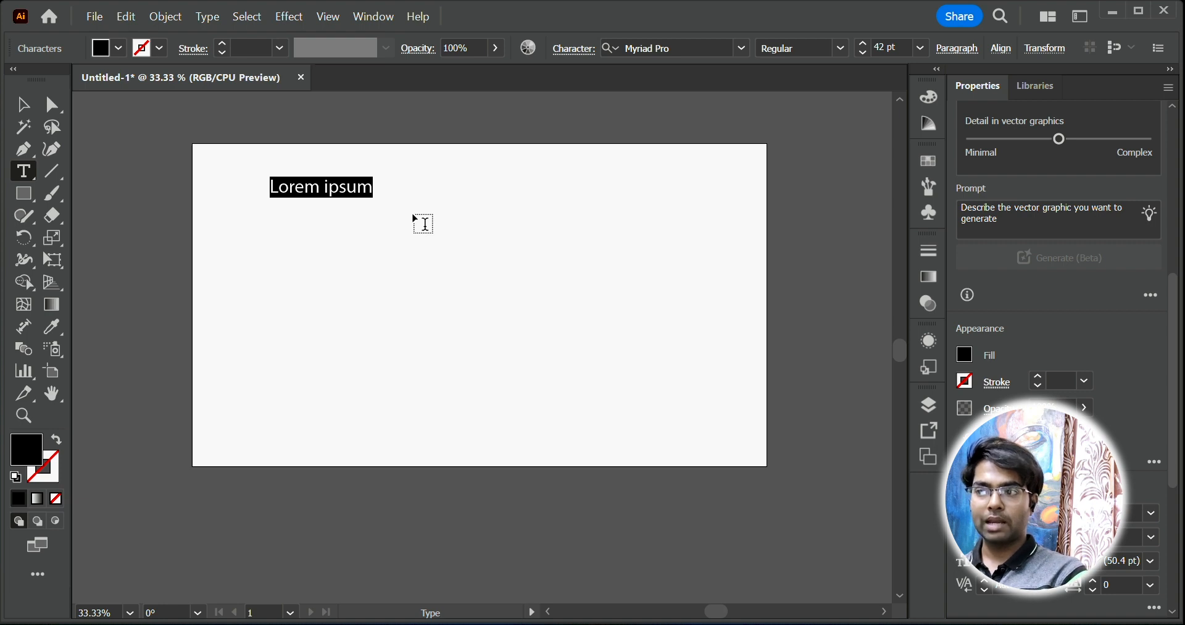
type("jkdhfjdshfjhdjhfjhdjhfjdh")
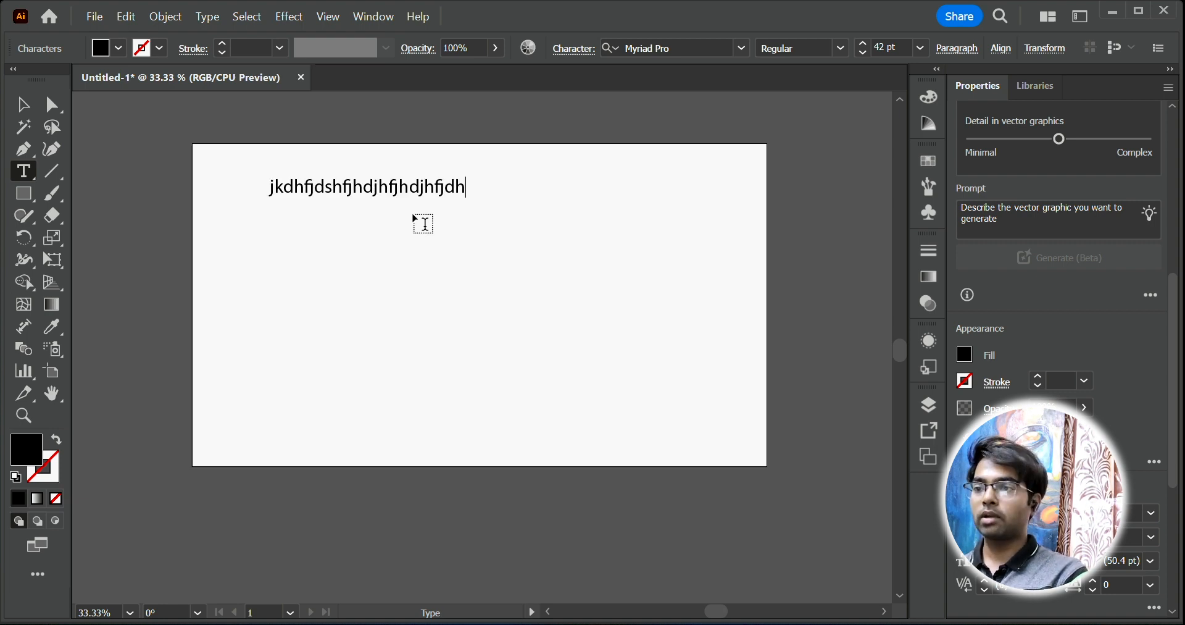
type("fbcnxzbcxmzcbnmxzvnv")
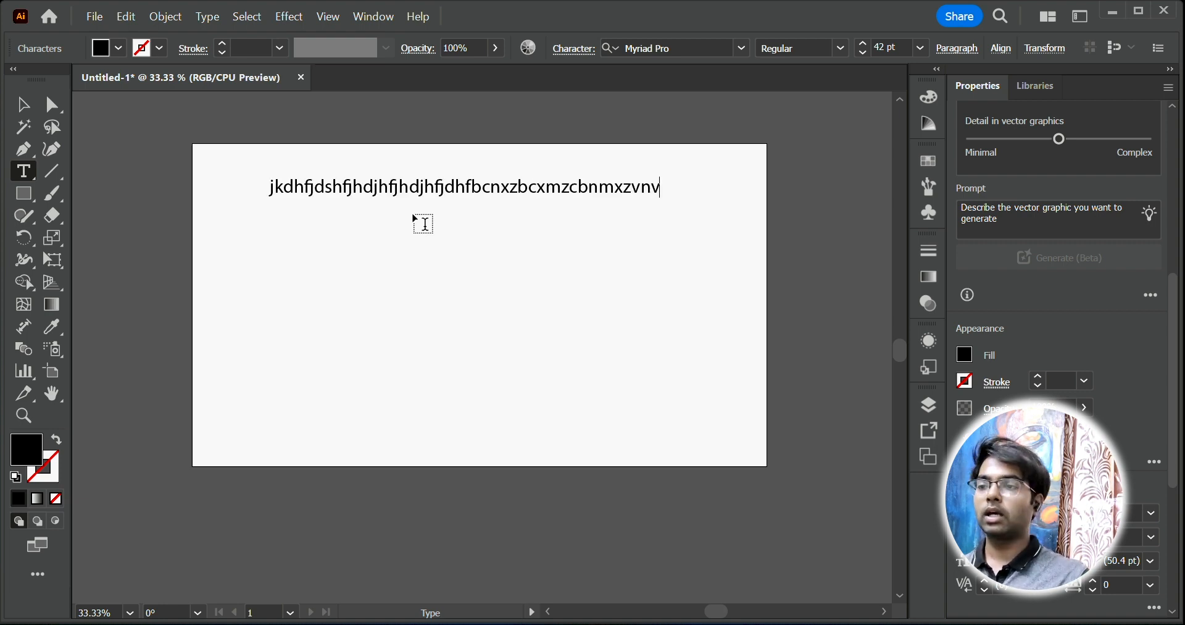
type("vvvvvvvvvvv")
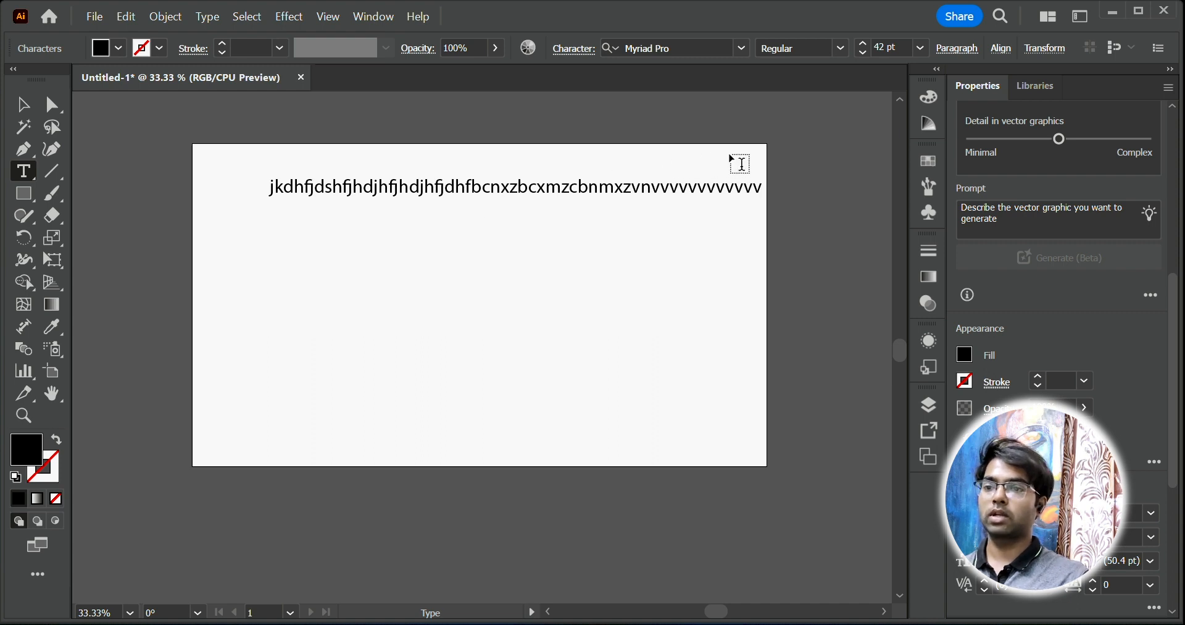
type("fgfg")
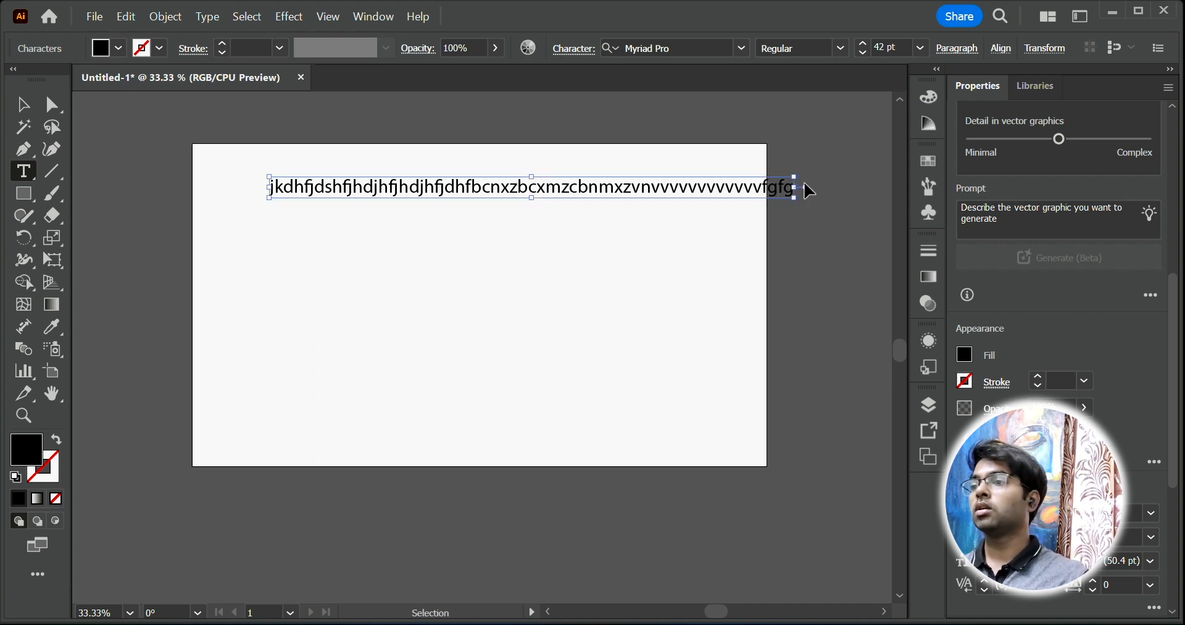
Step: Replace the whole line of random letters with a single letter "v"
key("ctrl+a")
key("BackSpace")
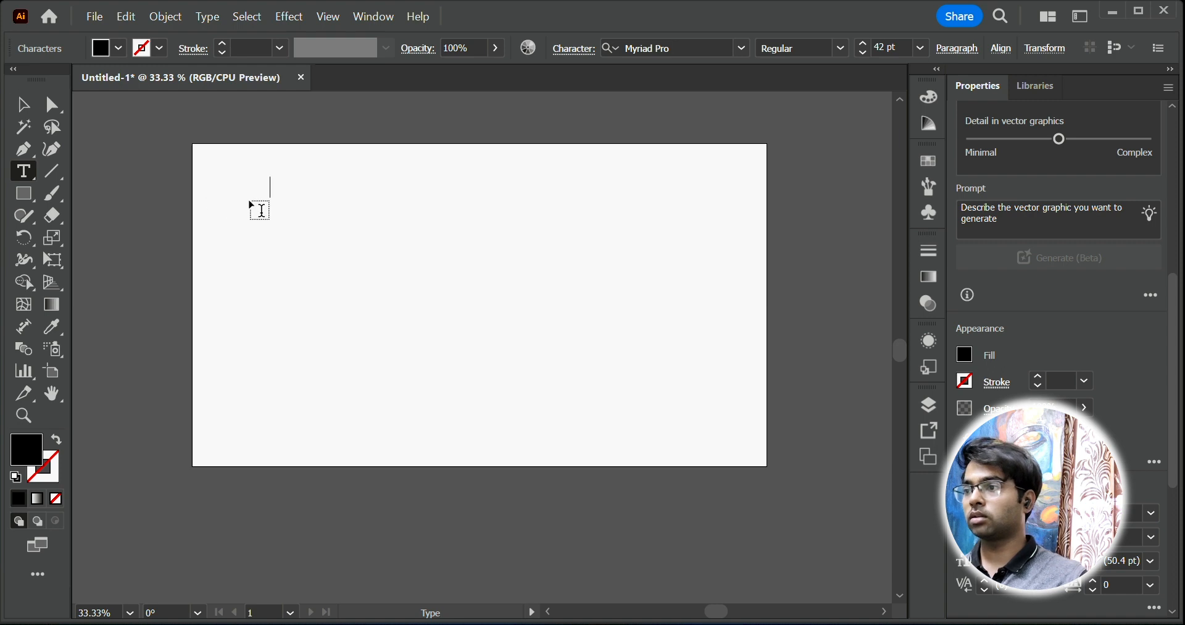
type("v")
left_click(52, 171)
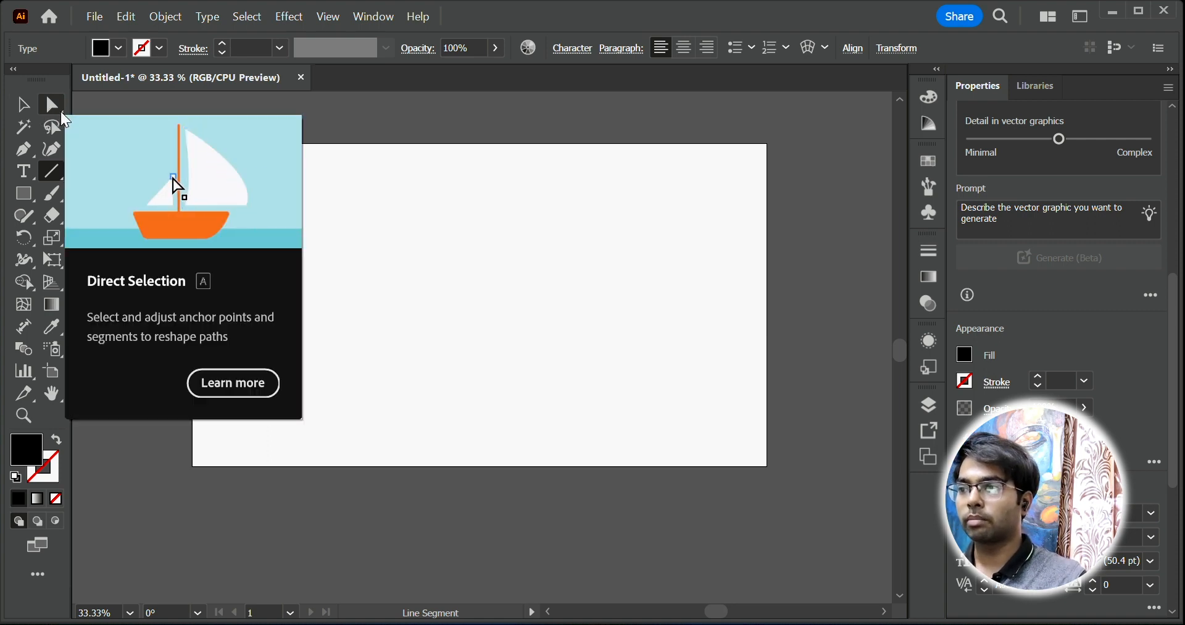
left_click(62, 113)
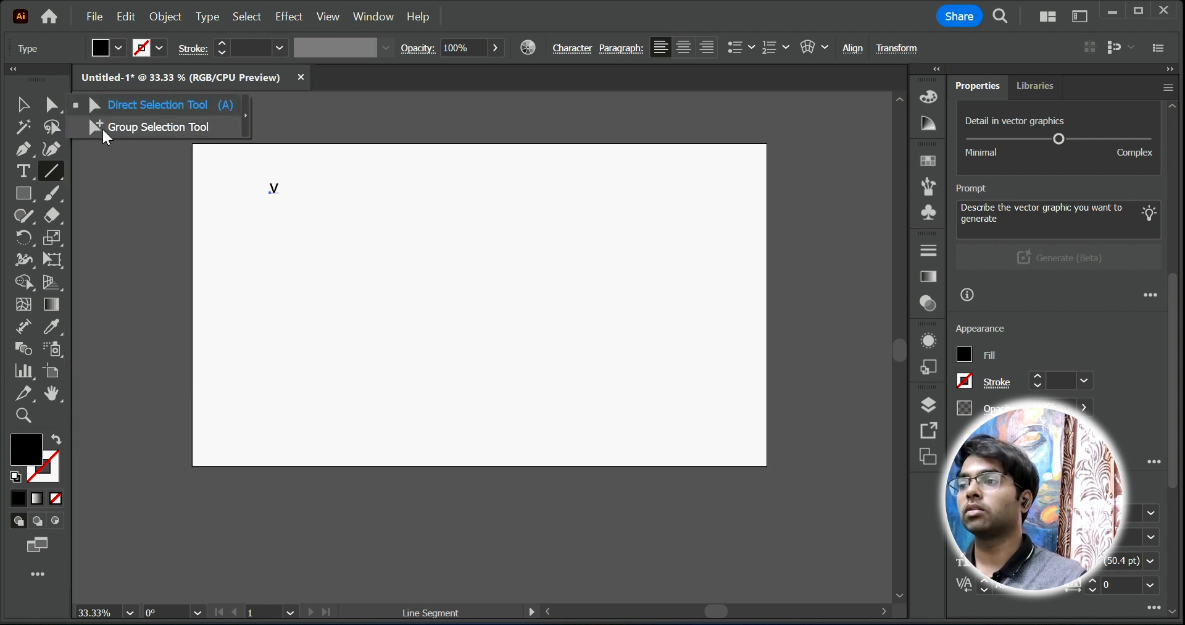
left_click(30, 149)
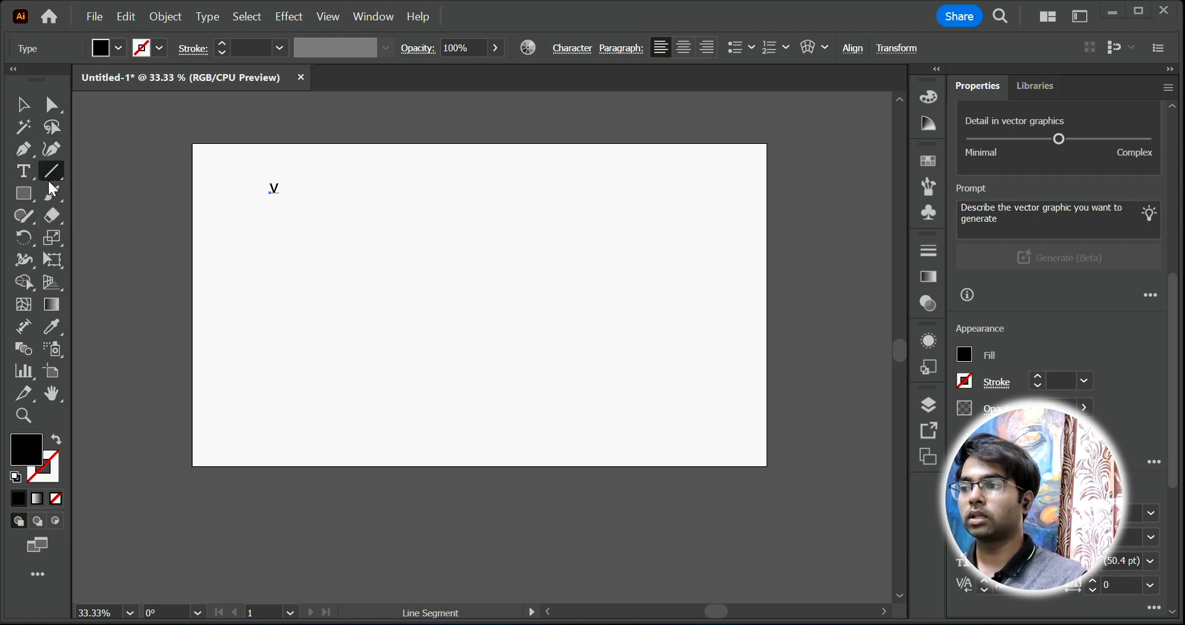
Step: Try drawing an arc with the Arc tool in the artboard's right half, and undo it
left_click(52, 170)
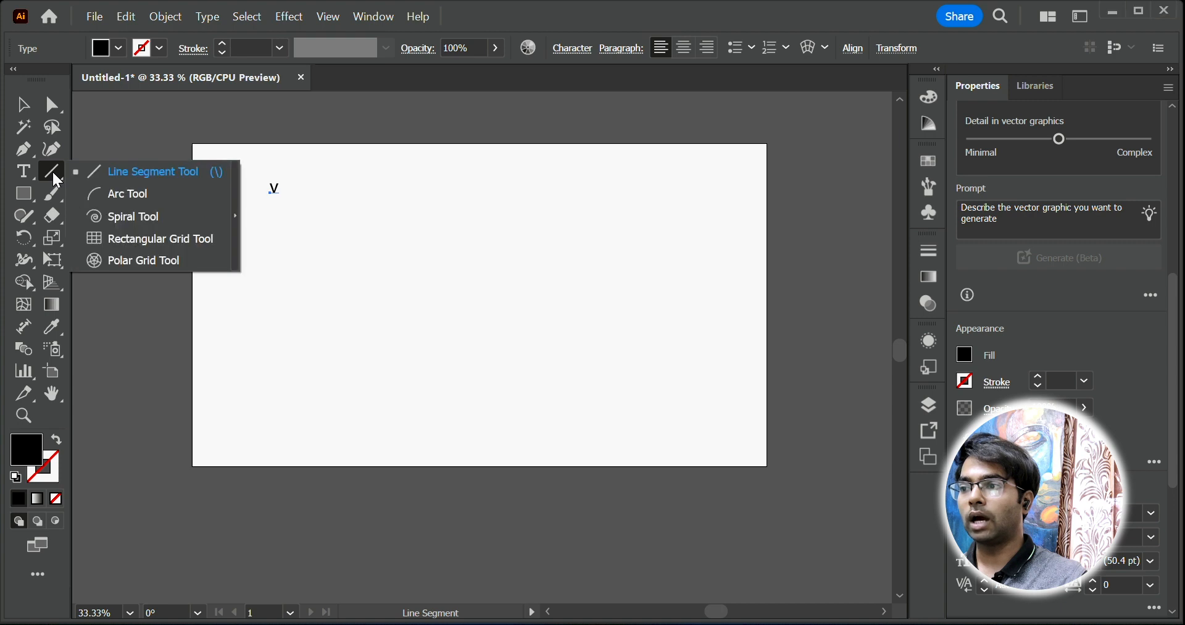
left_click(133, 195)
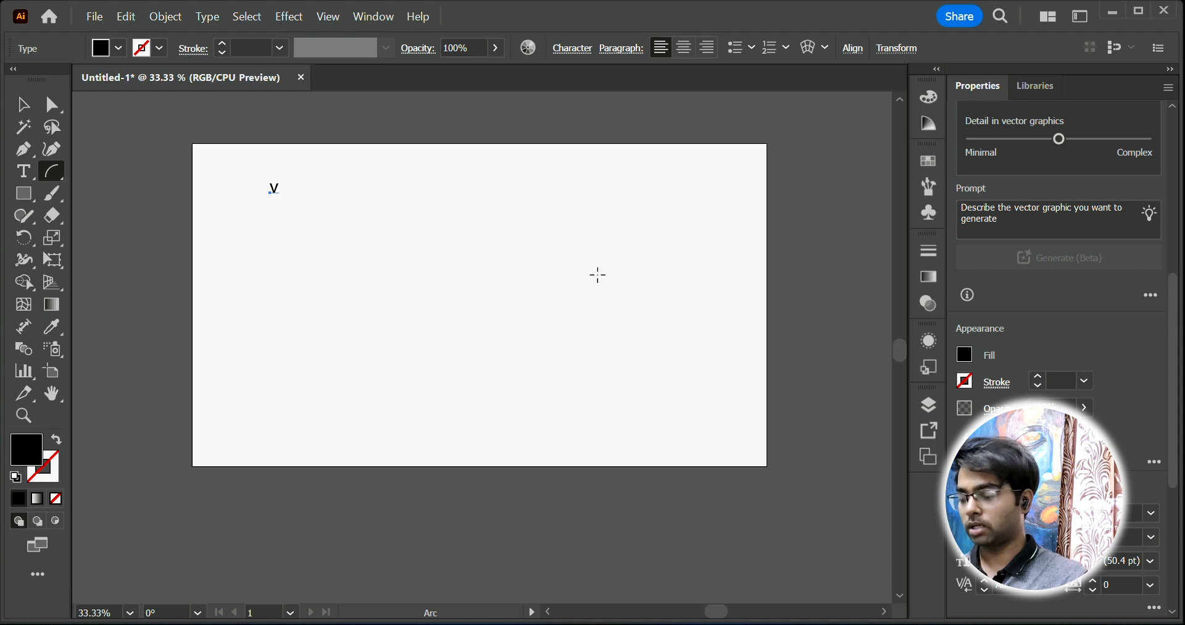
left_click_drag(598, 275, 648, 247)
key("alt")
key("alt")
key("shift")
key("ctrl+z")
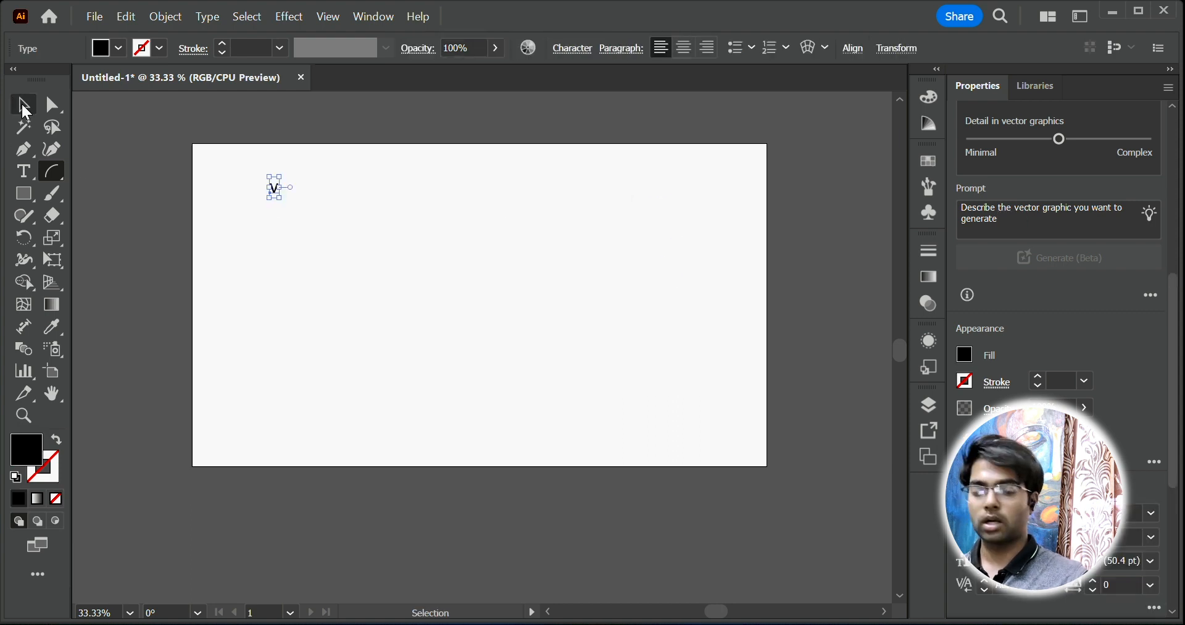
Step: Delete the letter "v" and draw a large spiral over the left and middle of the artboard with the Spiral tool
left_click_drag(202, 146, 566, 339)
key("Delete")
left_click(53, 175)
left_click(145, 216)
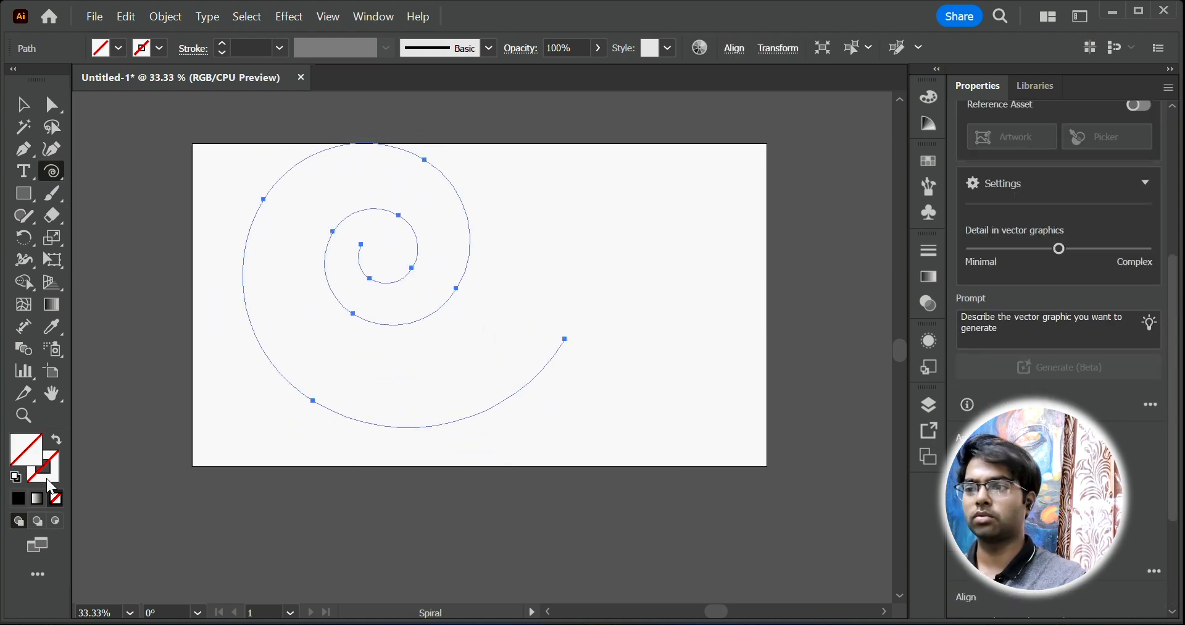
Step: Give the spiral a lime-green stroke and raise its stroke weight to 22 pt
double_click(47, 478)
mouse_move(345, 302)
left_mouse_down()
mouse_move(281, 325)
mouse_move(219, 423)
mouse_move(355, 264)
mouse_move(373, 206)
left_mouse_up()
left_click(639, 189)
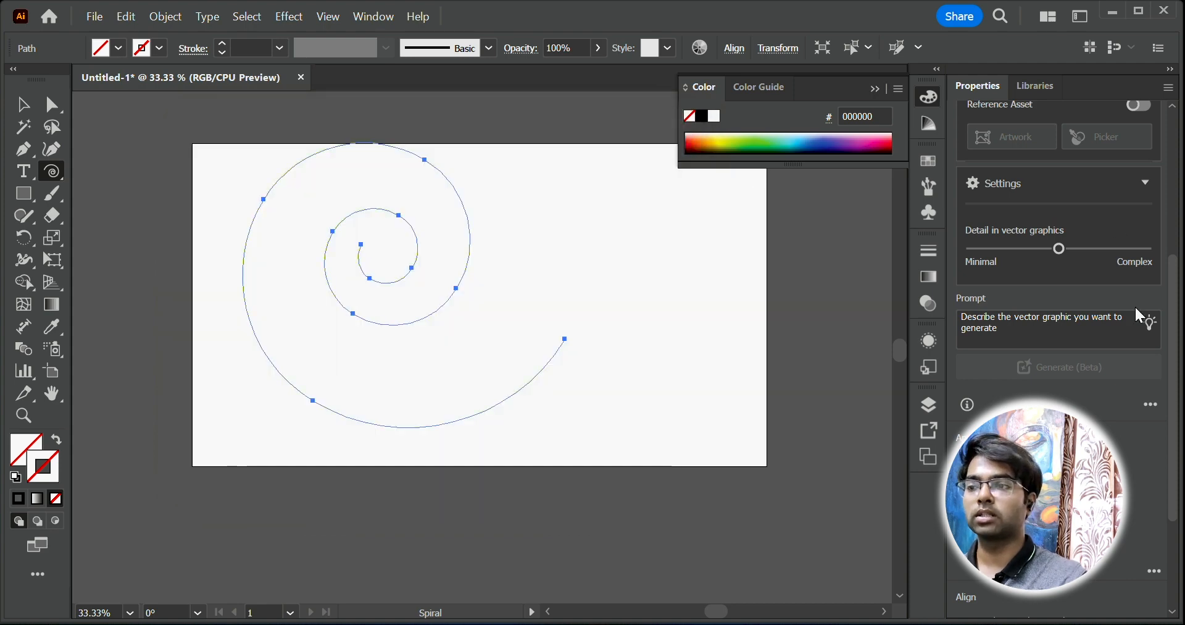
scroll(250, 48, "up", 18)
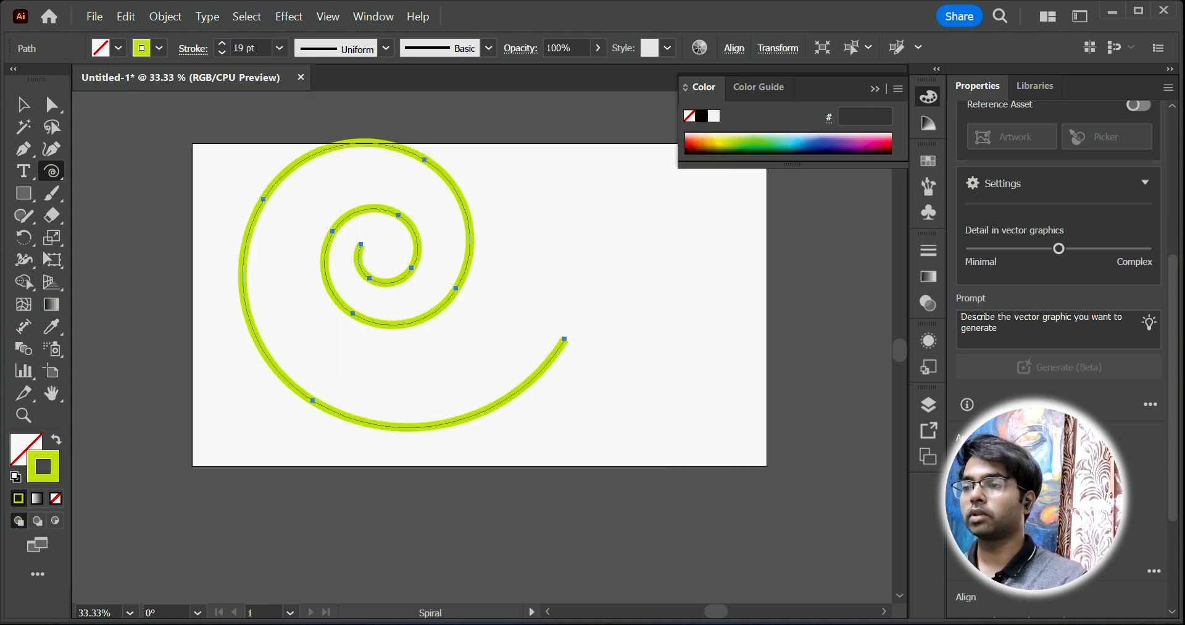
scroll(250, 48, "down", 7)
scroll(250, 49, "up", 10)
Step: Delete the green spiral from the artboard using the Selection tool
key("v")
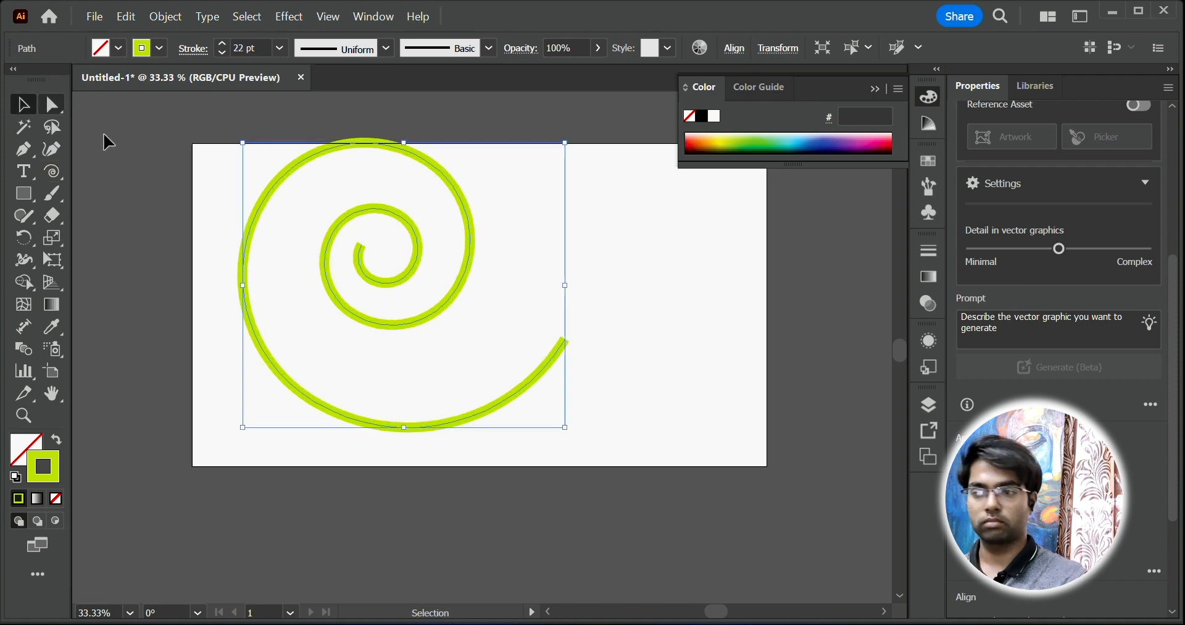
left_click_drag(490, 287, 491, 287)
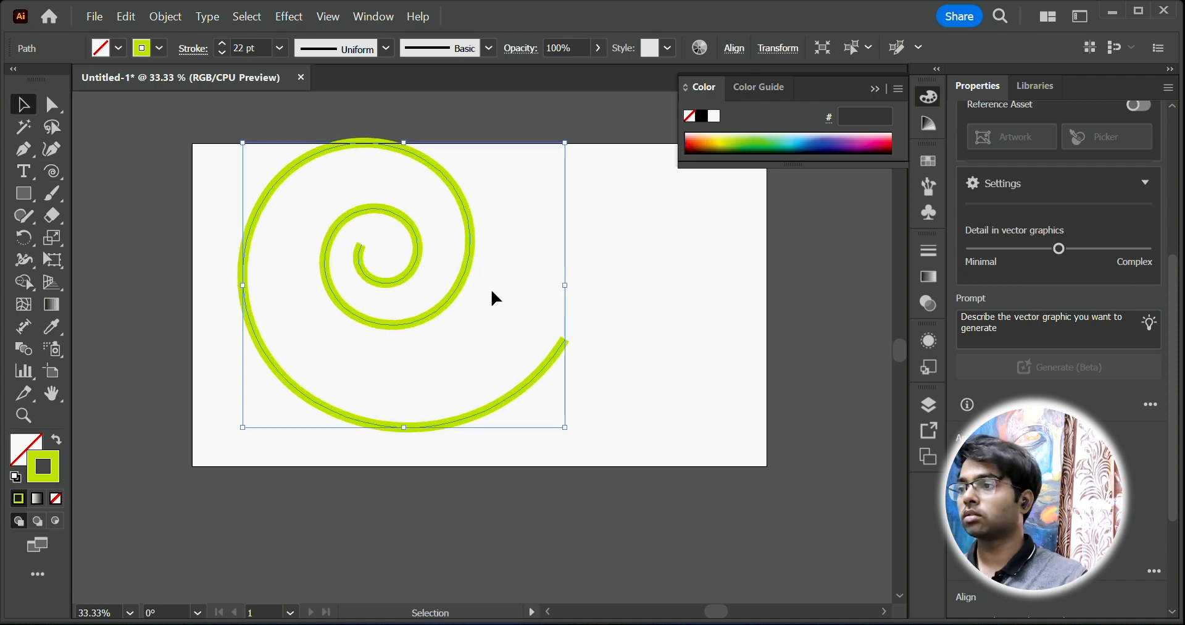
key("Delete")
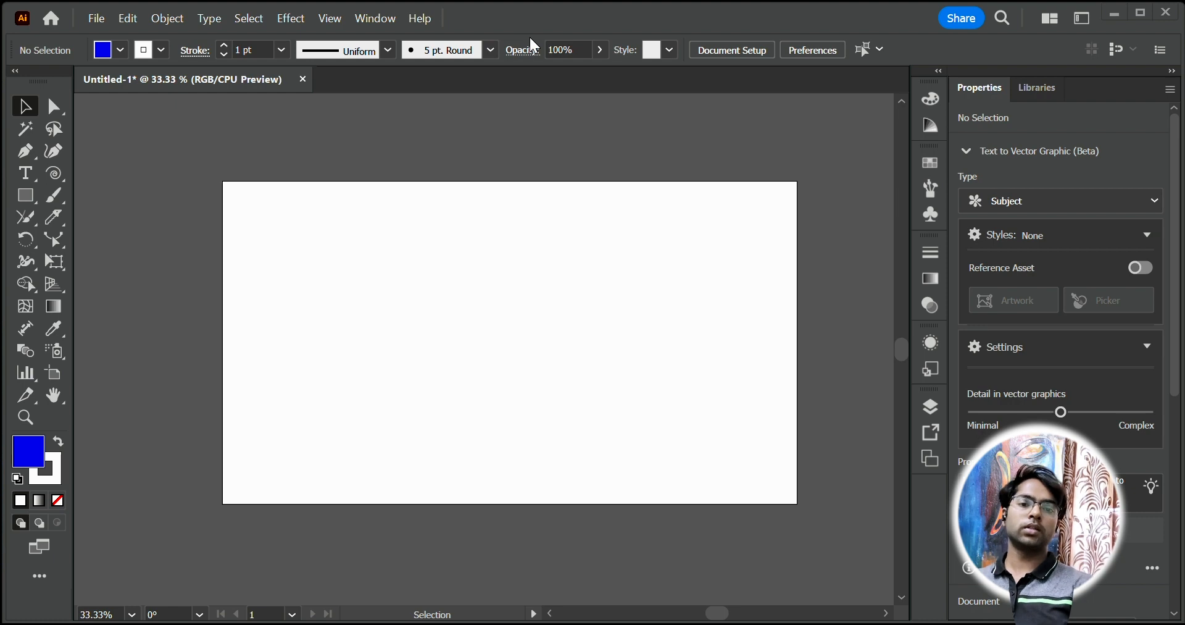